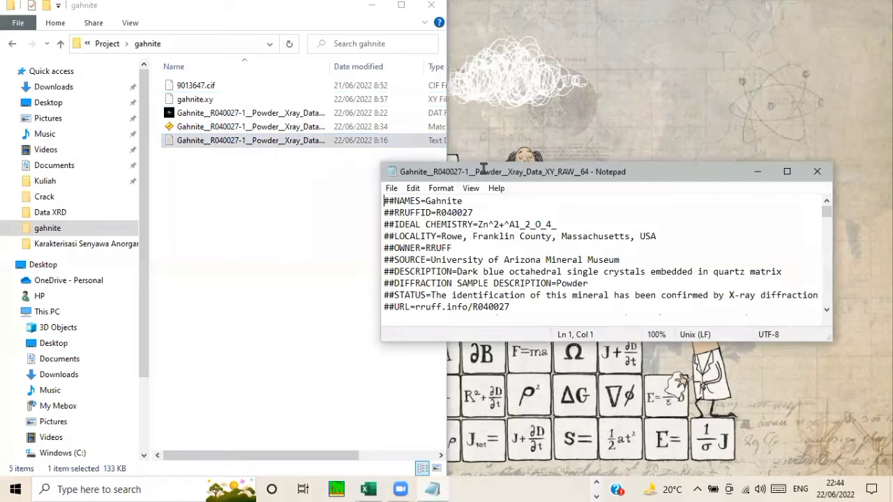
# - Select all data rows from 5.000 to 89.990 in the raw Gahnite text file, leaving out the header and the ##END line
pyautogui.scroll(-3, 447, 262)
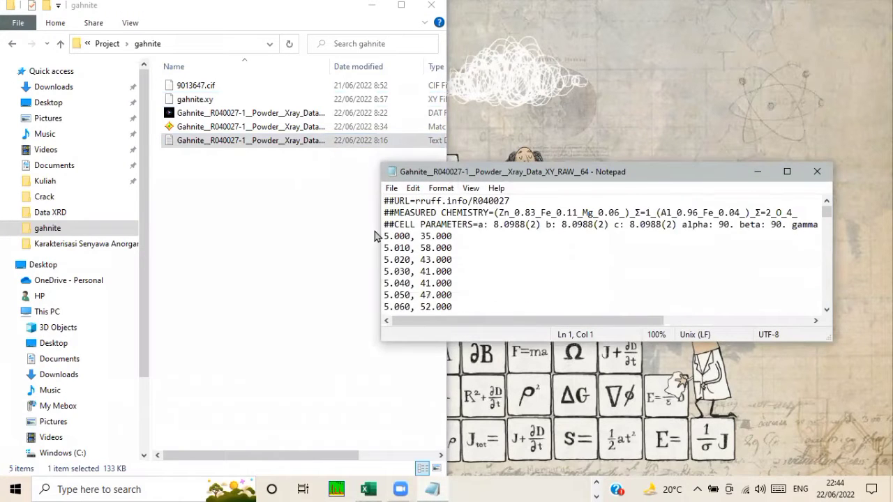
pyautogui.moveTo(383, 236); pyautogui.dragTo(457, 279)
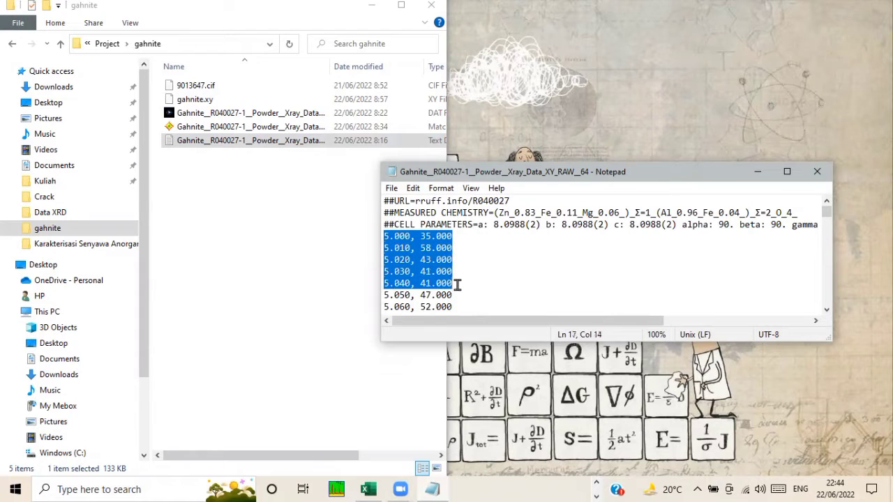
pyautogui.moveTo(827, 213); pyautogui.dragTo(828, 309)
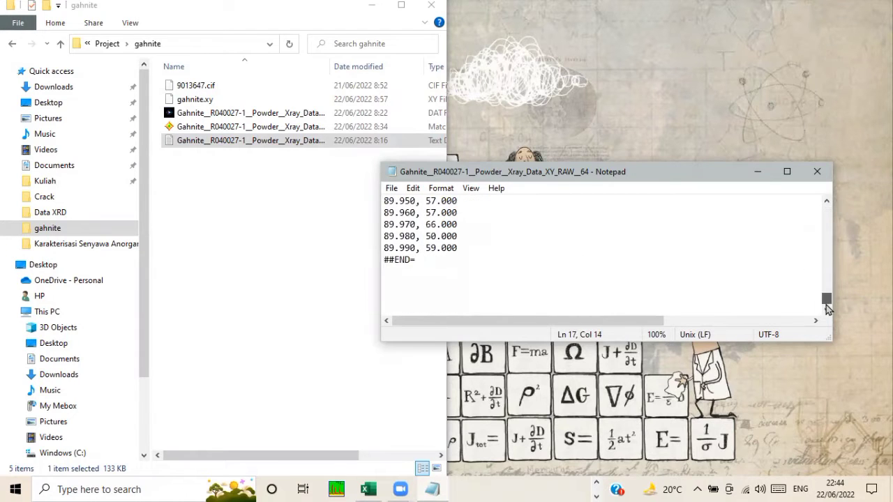
pyautogui.keyDown('shift'); pyautogui.click(457, 248); pyautogui.keyUp('shift')
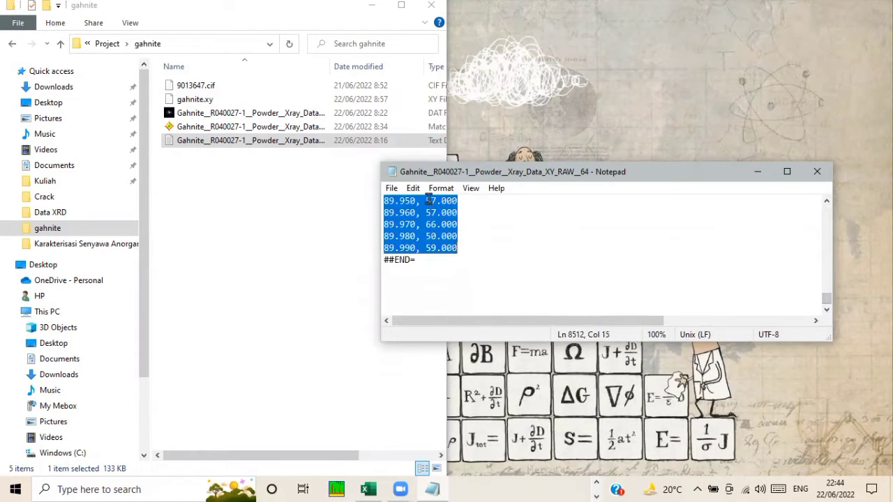
# - Create a new text document and paste the two-column diffraction data without commas into it
pyautogui.click(392, 189)
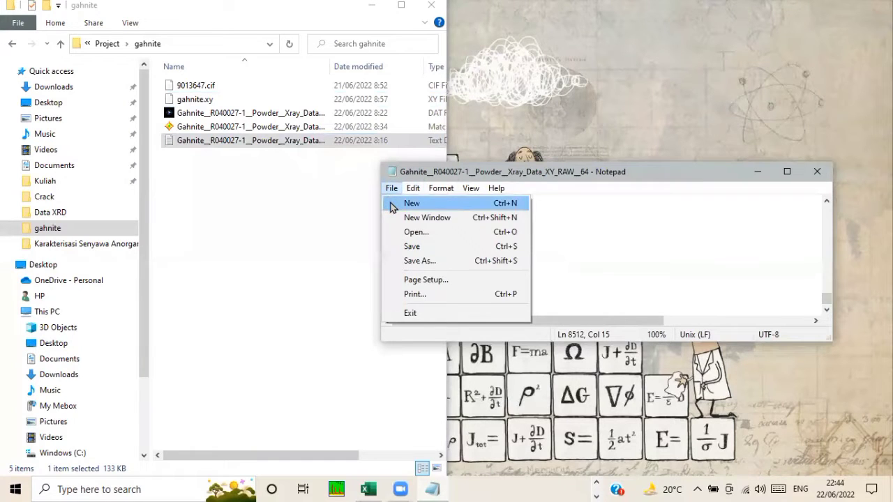
pyautogui.click(392, 206)
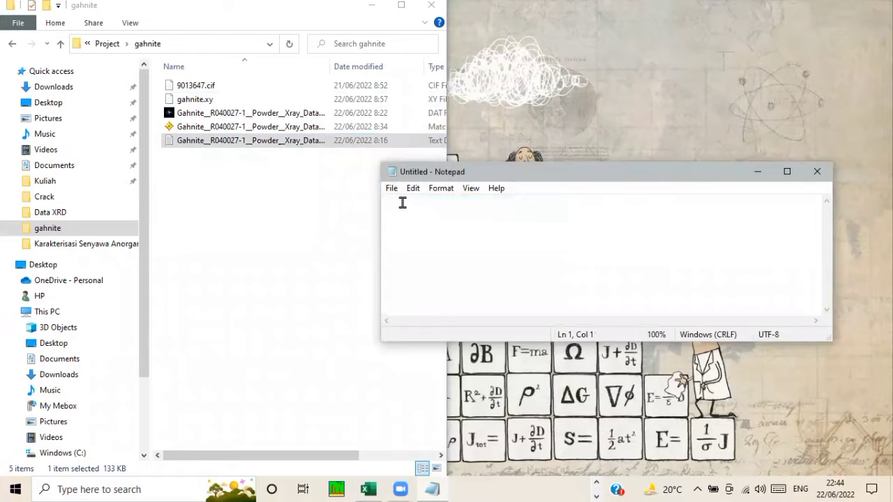
pyautogui.hotkey('ctrl', 'v')
pyautogui.scroll(3, 519, 256)
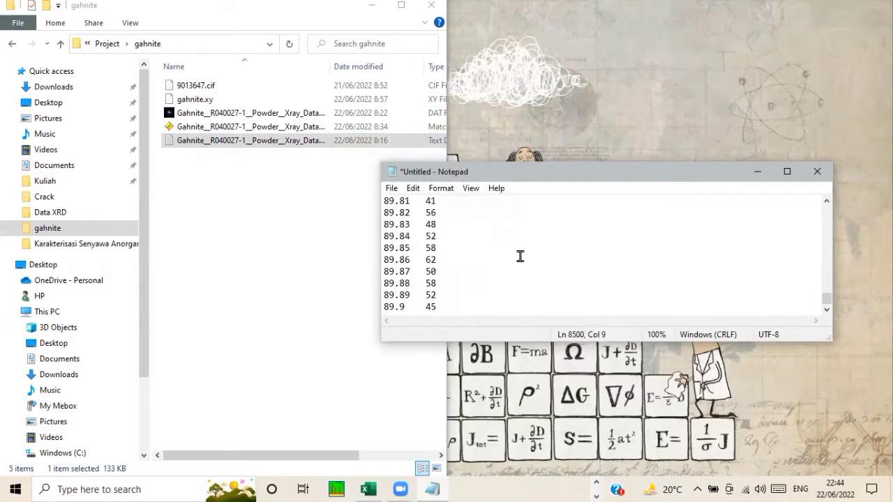
pyautogui.moveTo(828, 301); pyautogui.dragTo(819, 209)
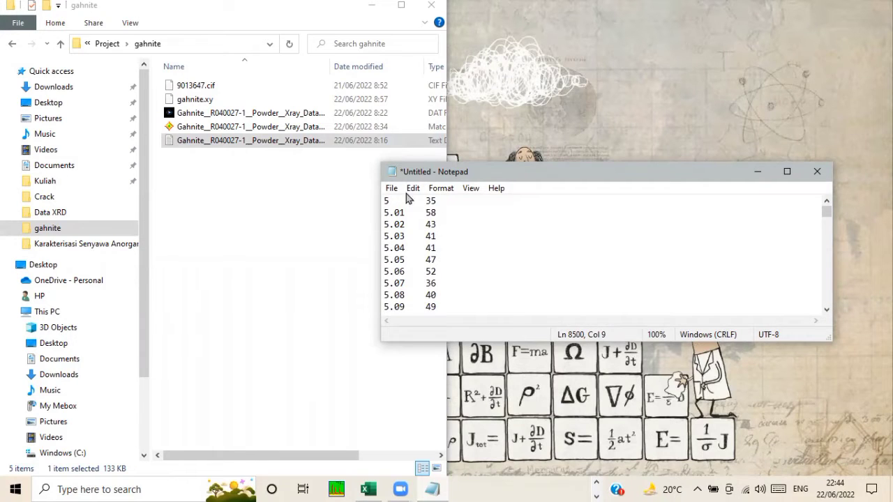
# - Save the document as gahnite.asc in the gahnite folder, with the file type set to All Files
pyautogui.click(393, 189)
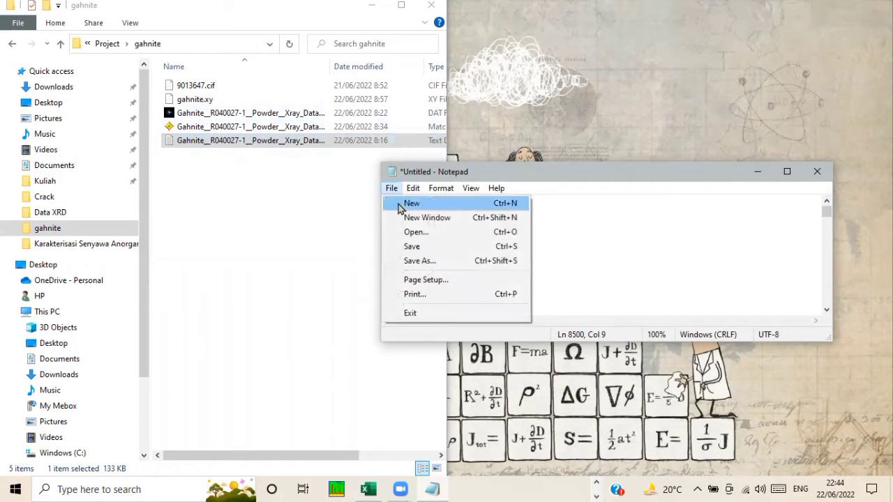
pyautogui.click(431, 262)
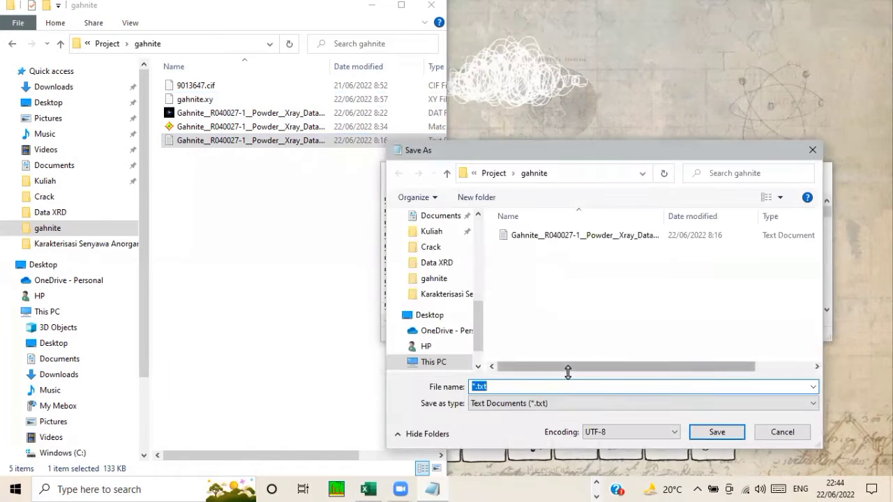
pyautogui.click(540, 405)
pyautogui.click(490, 427)
pyautogui.tripleClick(508, 386)
pyautogui.write('g')
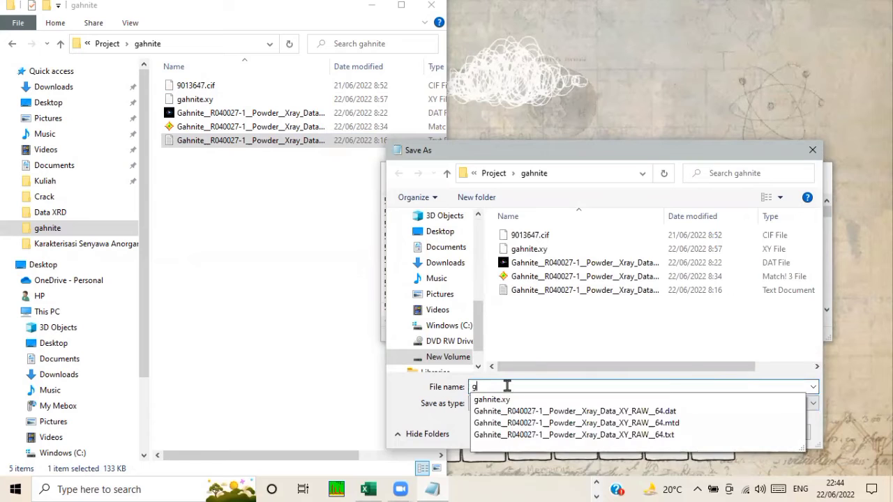
pyautogui.click(512, 400)
pyautogui.click(519, 389)
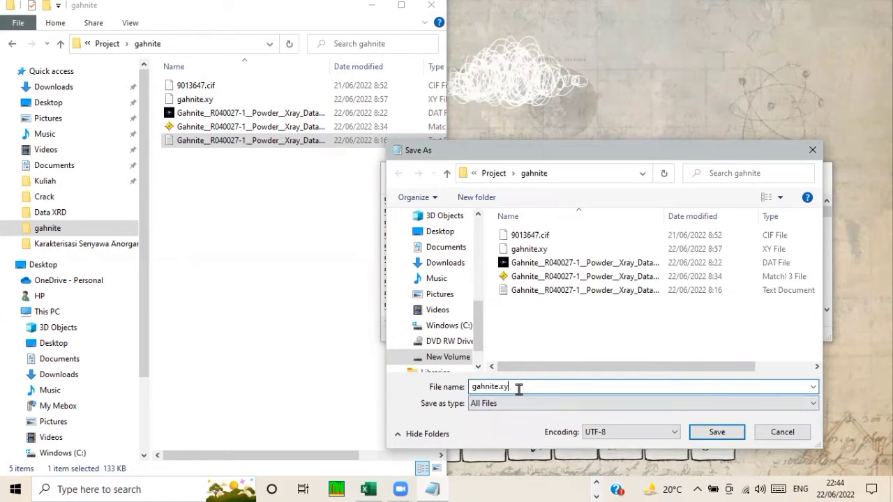
pyautogui.press('BackSpace')
pyautogui.press('BackSpace')
pyautogui.write('as')
pyautogui.click(721, 434)
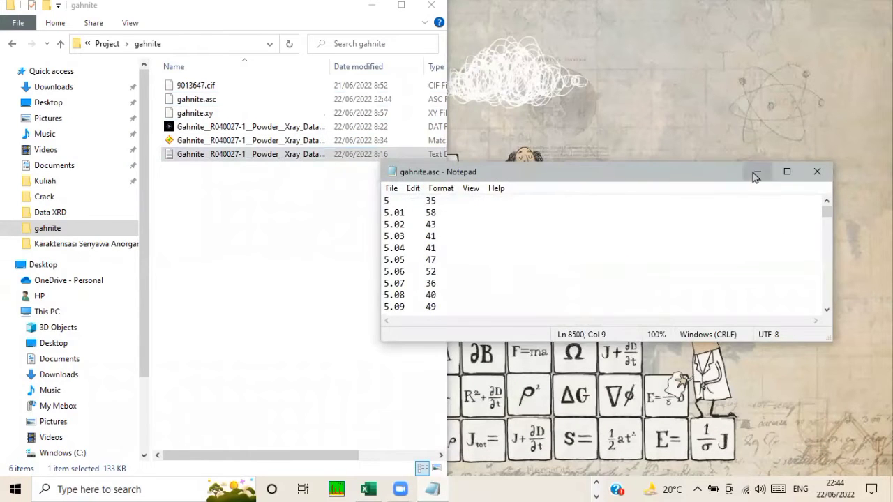
# - Put the text editor away, switch to OriginPro and snap its window beside the gahnite folder window
pyautogui.click(752, 172)
pyautogui.moveTo(577, 488)
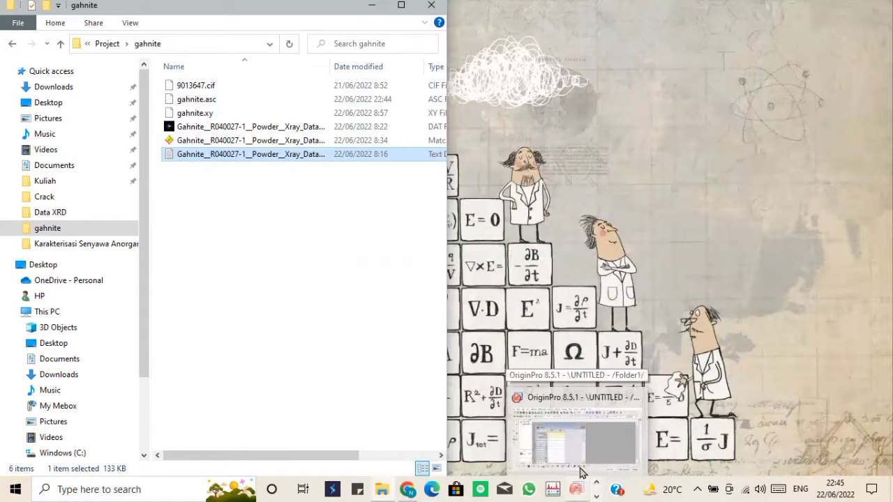
pyautogui.click(583, 450)
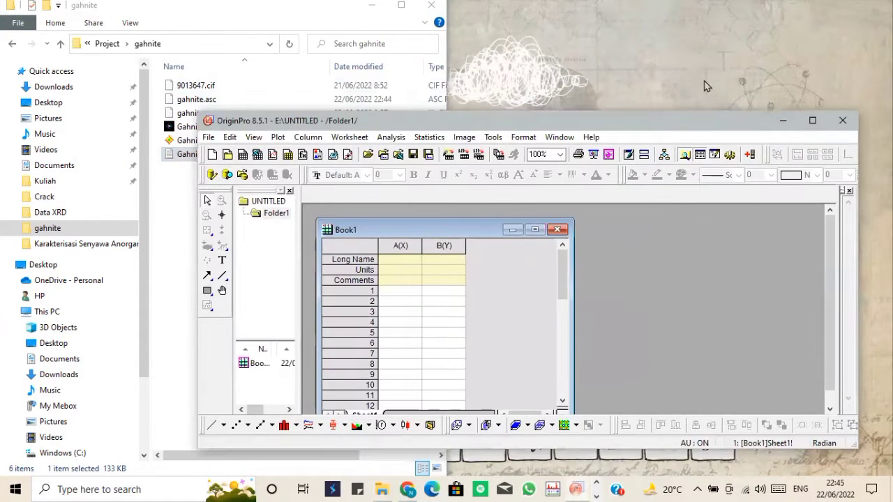
pyautogui.press('super+Right')
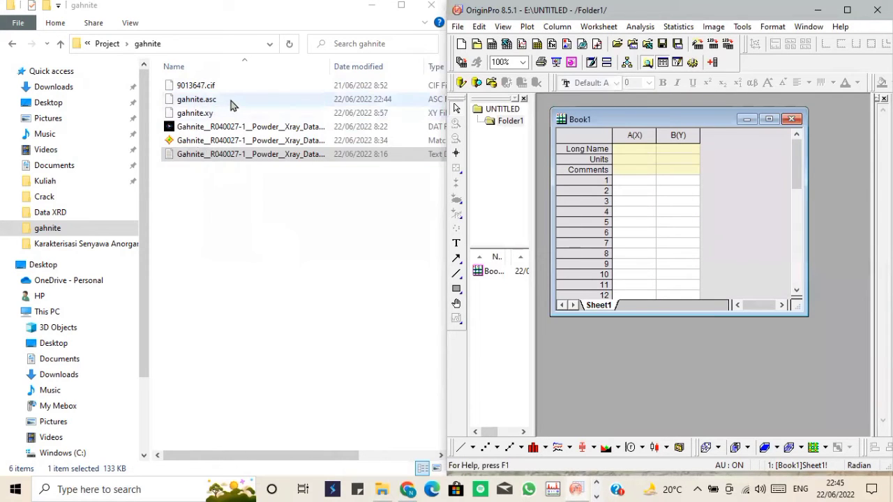
# - Import gahnite.asc from the folder into the empty Book1 worksheet
pyautogui.moveTo(232, 105); pyautogui.dragTo(328, 119)
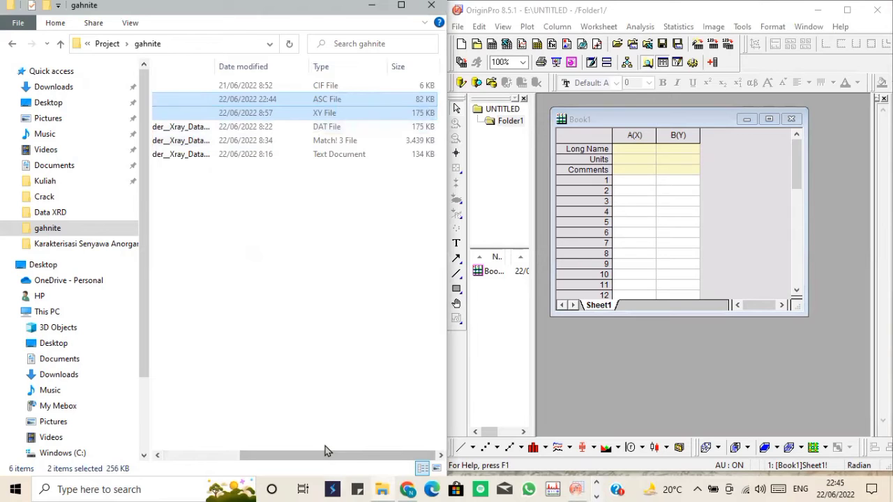
pyautogui.moveTo(219, 99); pyautogui.dragTo(643, 185)
pyautogui.click(213, 101)
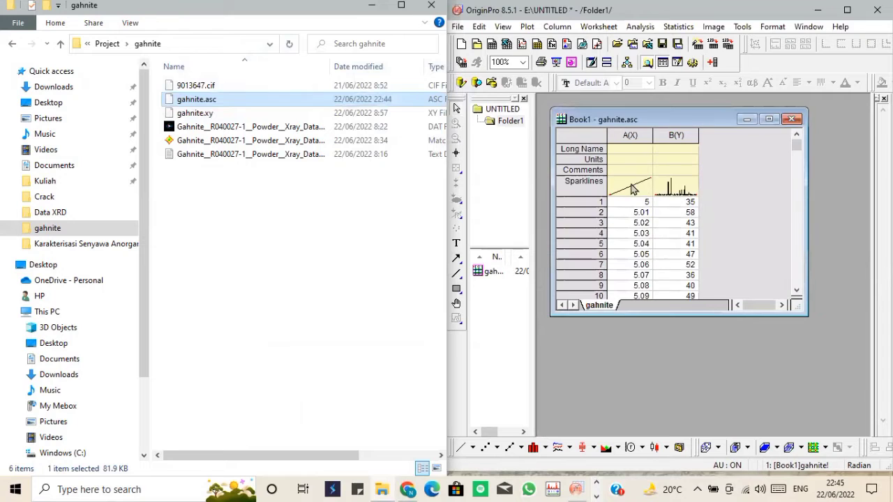
# - Copy the complete A(X) and B(Y) columns of the gahnite worksheet
pyautogui.click(630, 134)
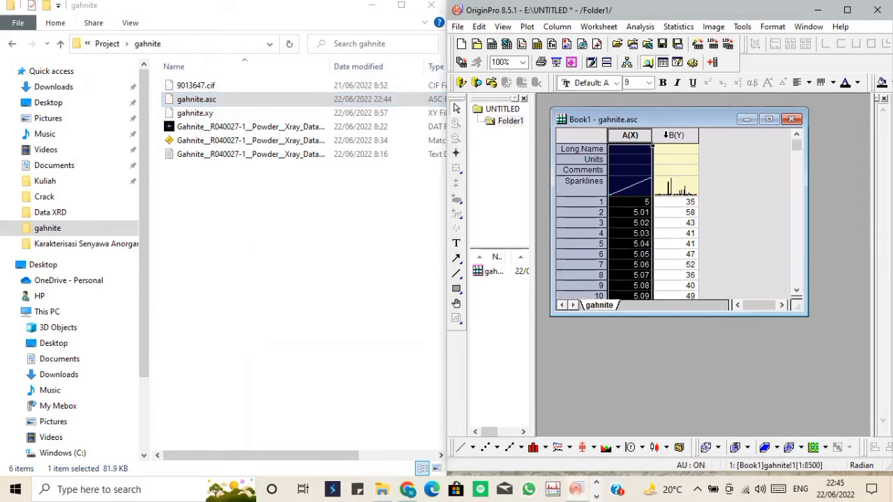
pyautogui.keyDown('shift'); pyautogui.click(675, 134); pyautogui.keyUp('shift')
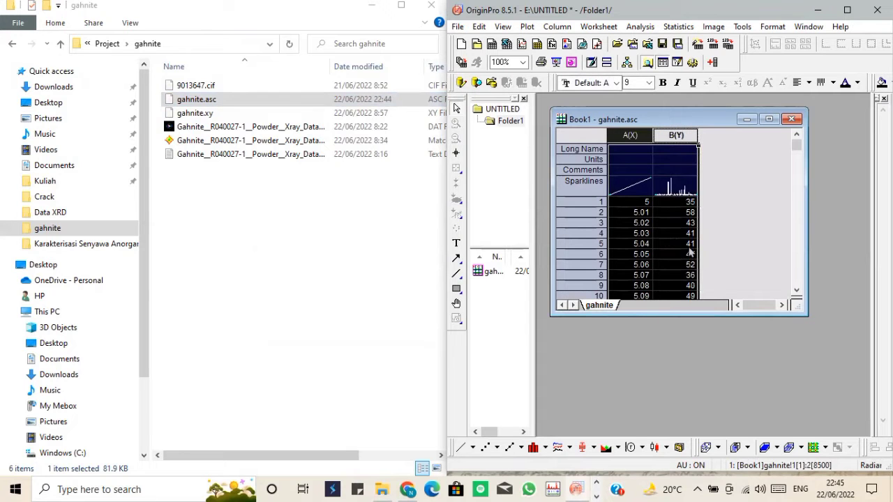
pyautogui.rightClick(660, 244)
pyautogui.click(686, 41)
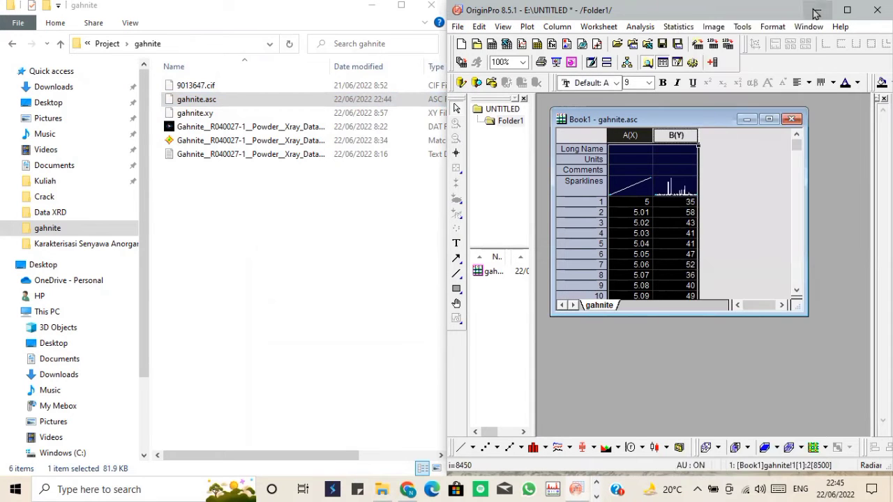
# - Switch to Excel, paste the copied columns starting at cell A3, and enter the title Gahnite in cell A1
pyautogui.click(817, 9)
pyautogui.click(597, 496)
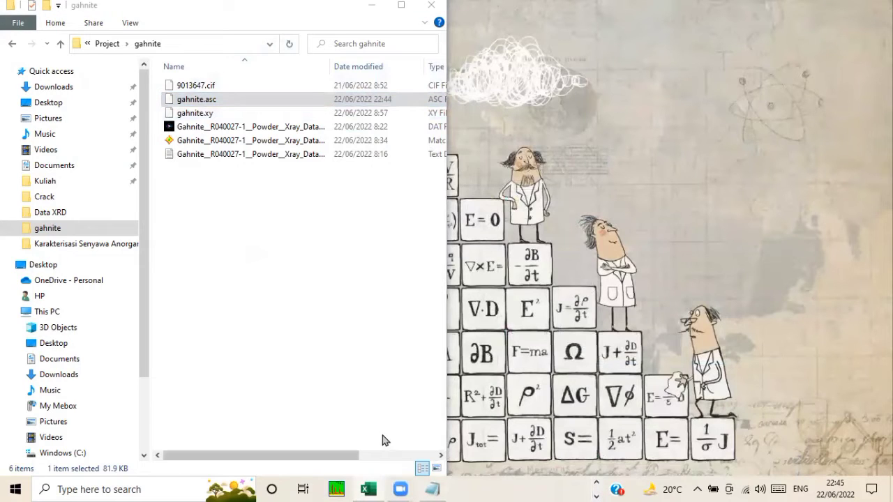
pyautogui.click(368, 489)
pyautogui.click(40, 180)
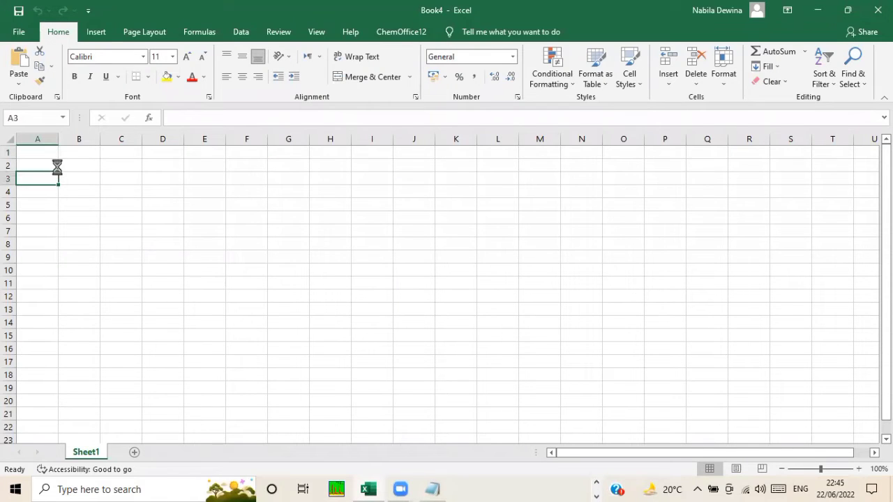
pyautogui.click(38, 155)
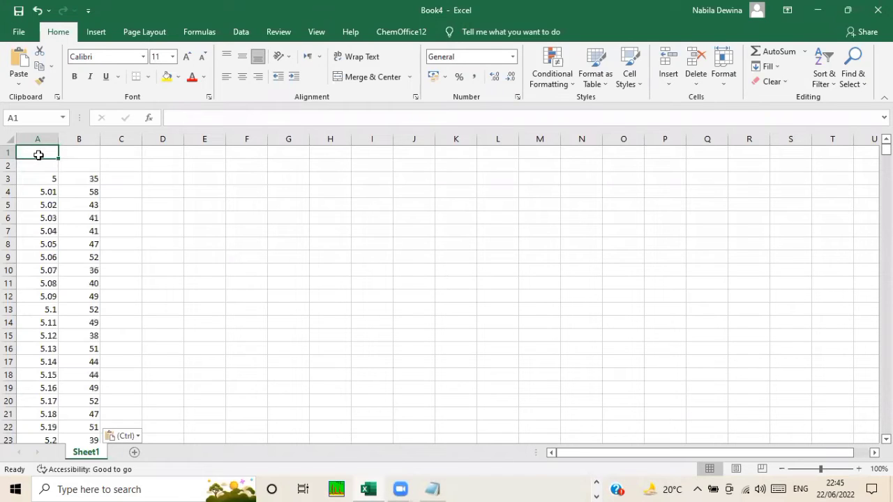
pyautogui.write('Gahnite')
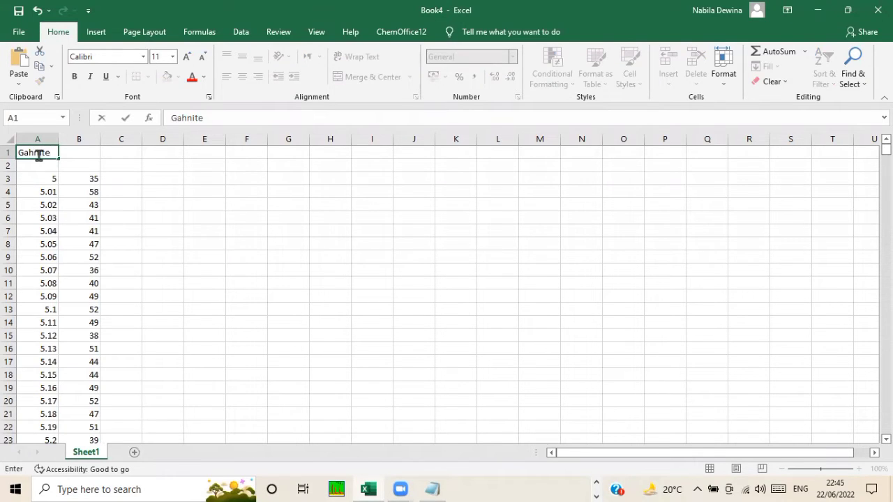
# - Count the data points in cell A2 with the statistical COUNT function over the range A3:A8502
pyautogui.click(39, 166)
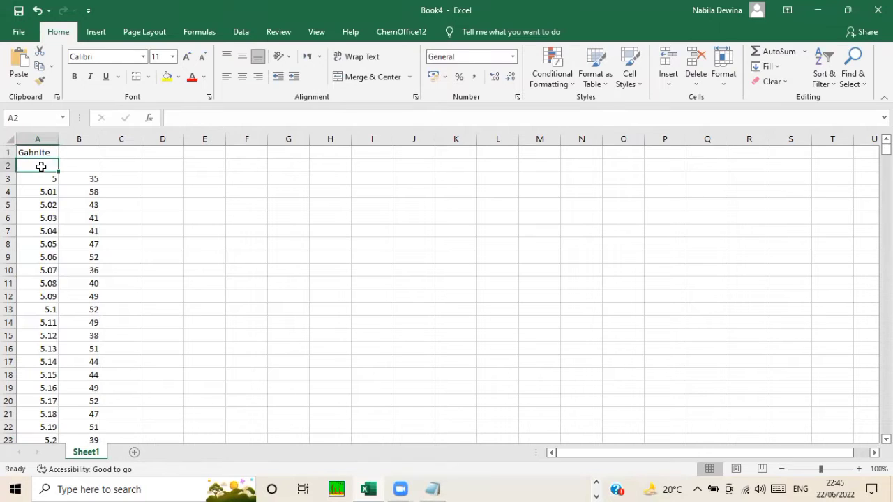
pyautogui.write('=')
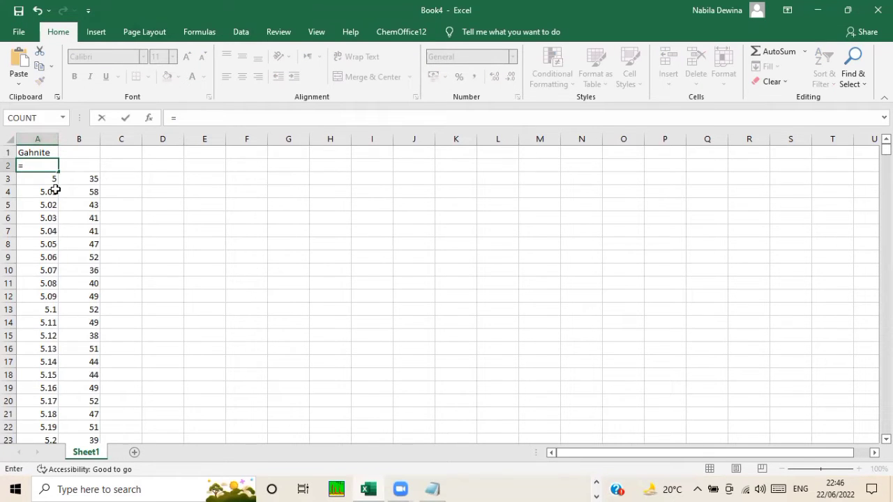
pyautogui.click(199, 32)
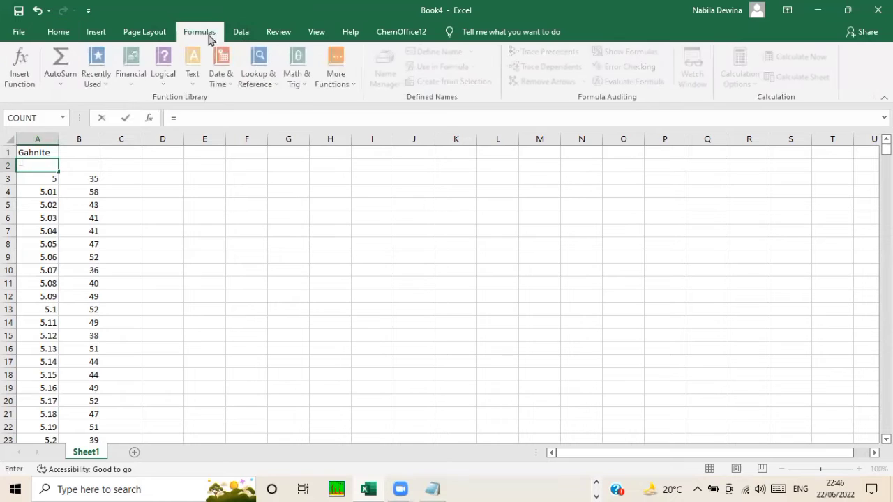
pyautogui.click(347, 74)
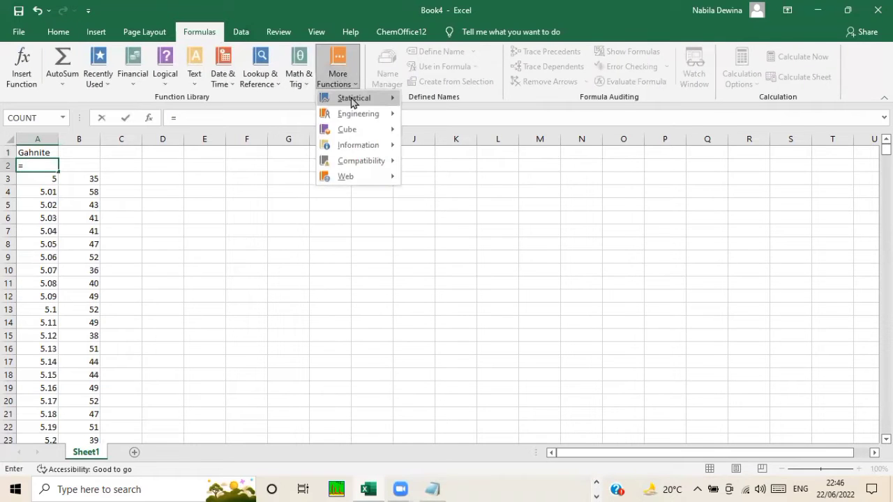
pyautogui.moveTo(352, 103)
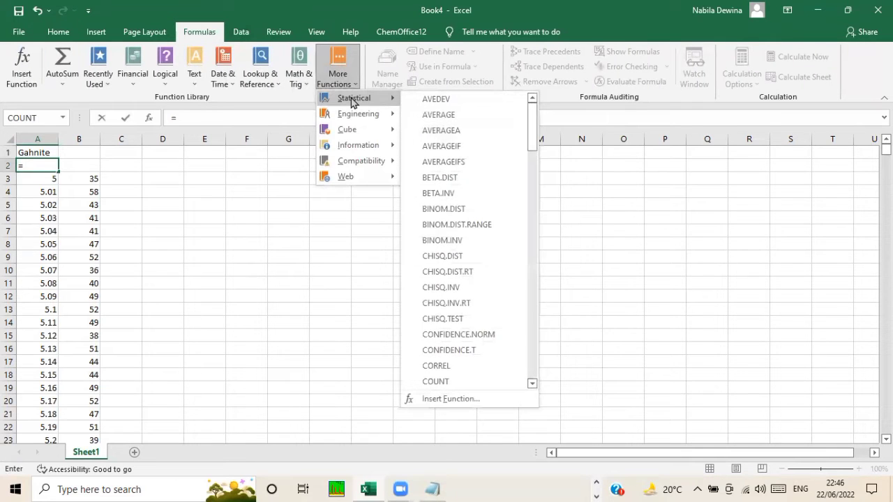
pyautogui.click(435, 382)
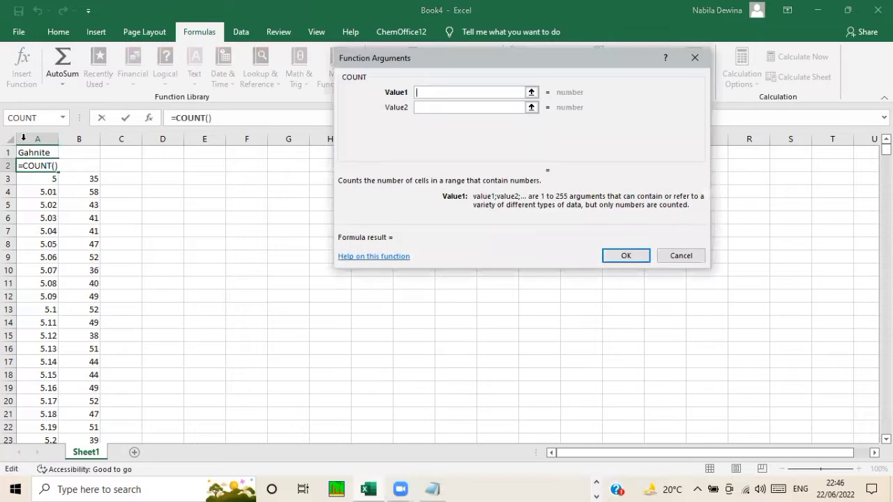
pyautogui.click(51, 179)
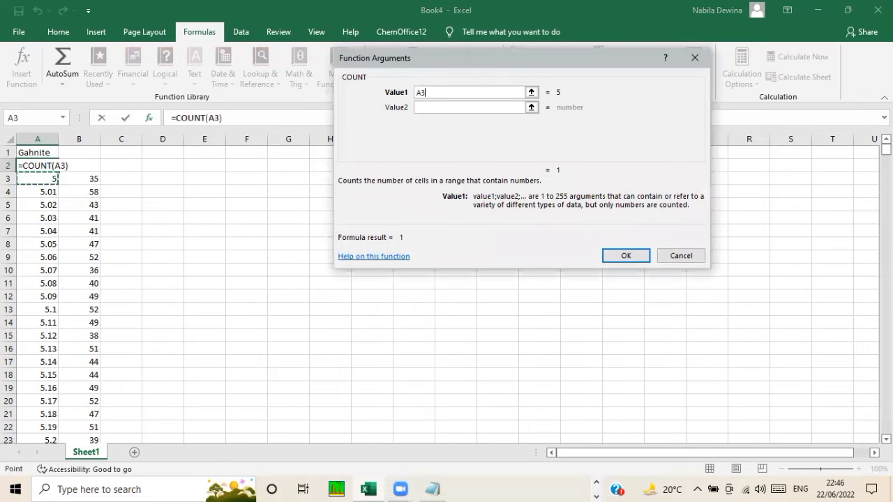
pyautogui.scroll(-20, 10, 395)
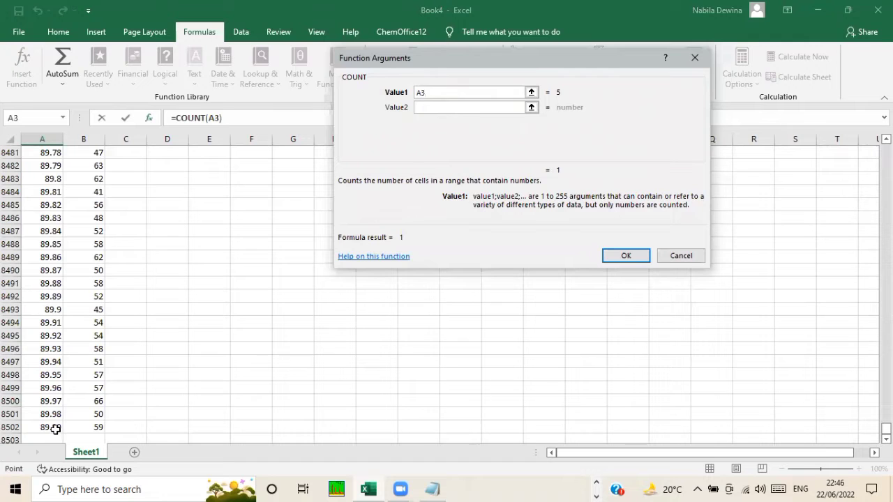
pyautogui.keyDown('shift'); pyautogui.click(55, 427); pyautogui.keyUp('shift')
pyautogui.click(626, 256)
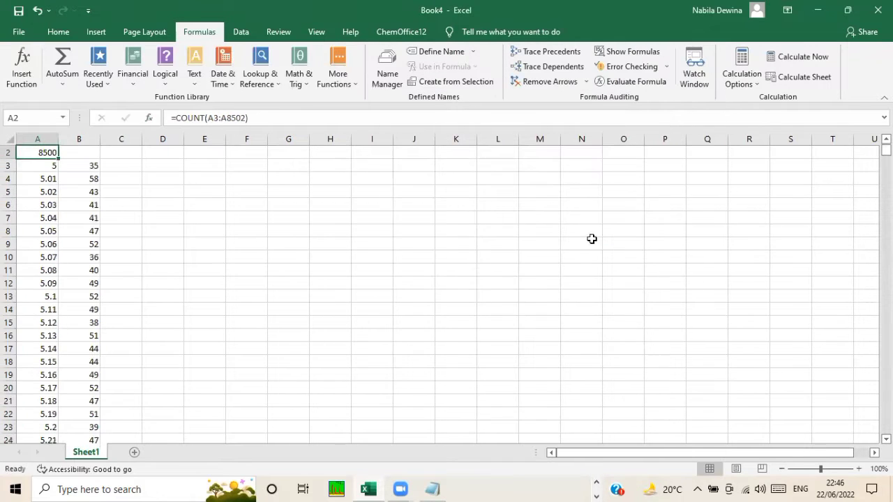
pyautogui.scroll(1, 25, 155)
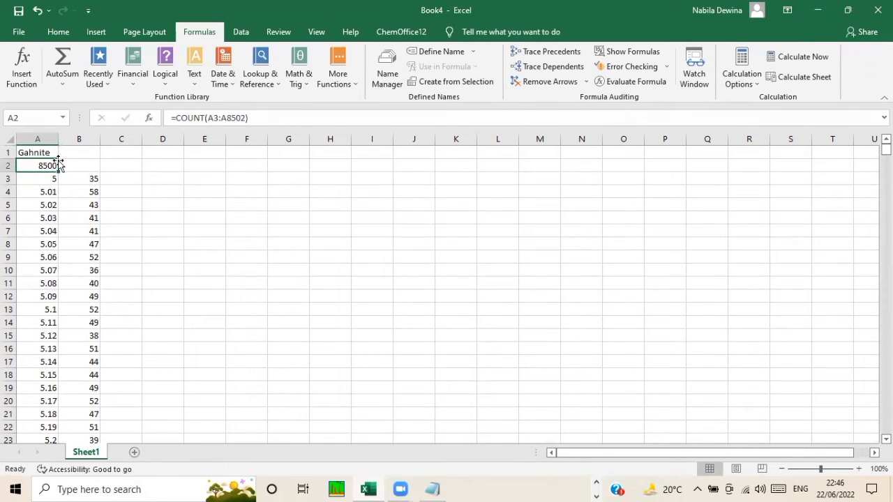
# - Save the workbook in the gahnite folder as Text (MS-DOS) named Gahnite__R040027-1__Powder__Xray_Data_XY_RAW__64.dat, replacing the existing file and keeping the format
pyautogui.click(12, 35)
pyautogui.click(53, 210)
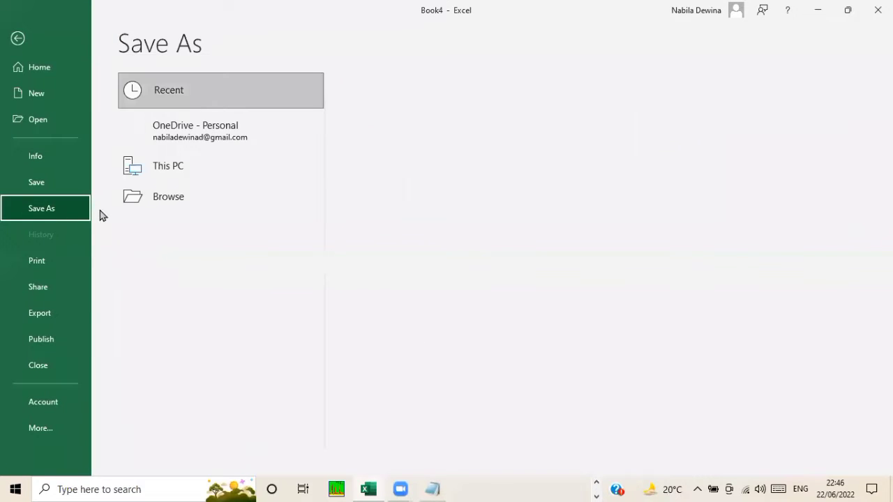
pyautogui.click(387, 145)
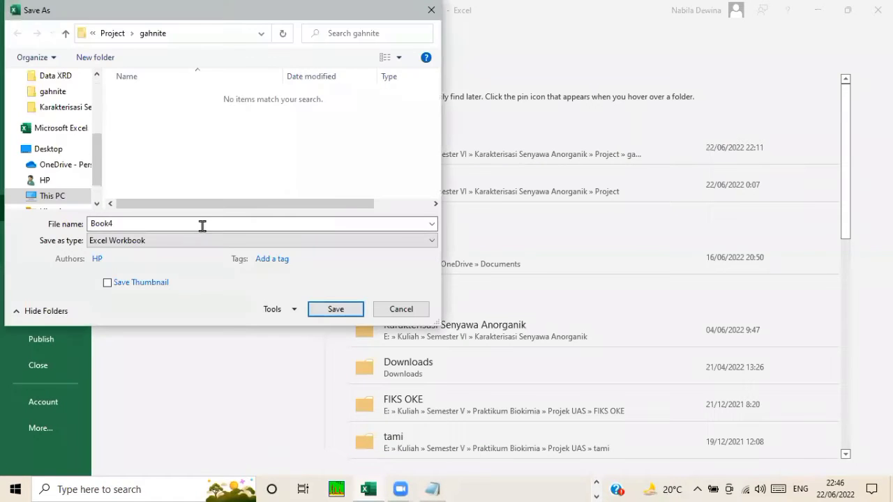
pyautogui.click(166, 243)
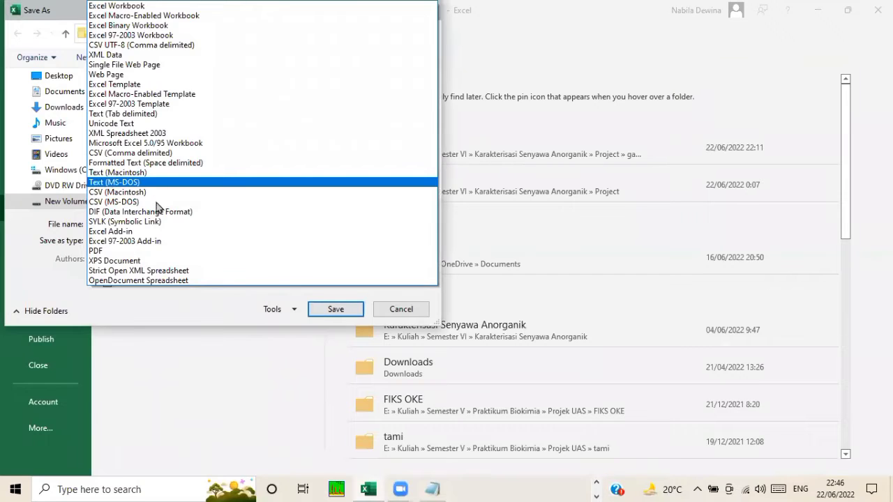
pyautogui.click(157, 183)
pyautogui.write('g')
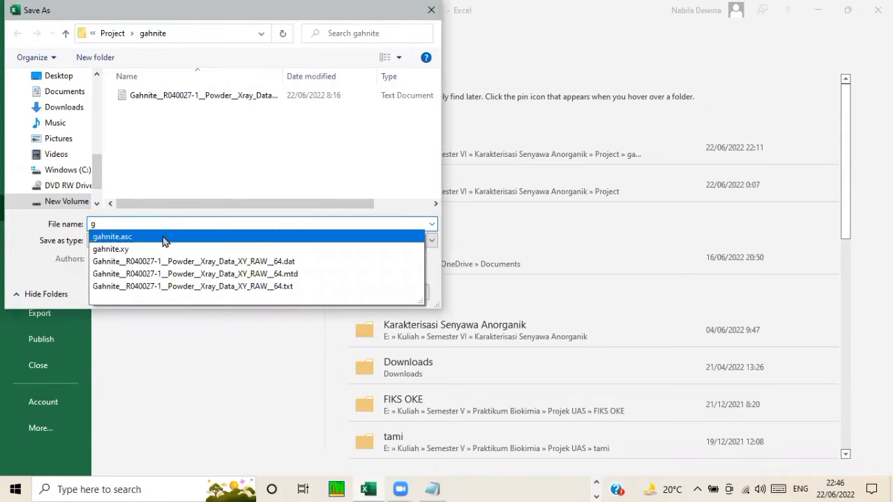
pyautogui.click(272, 259)
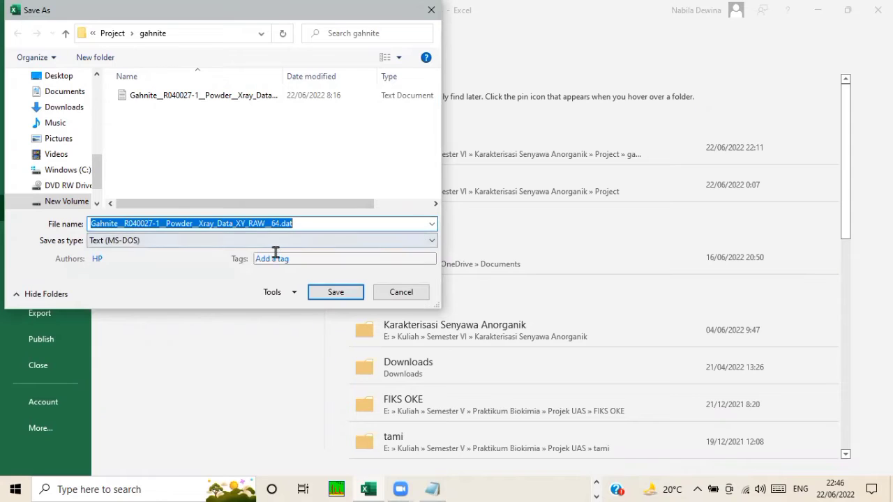
pyautogui.click(333, 296)
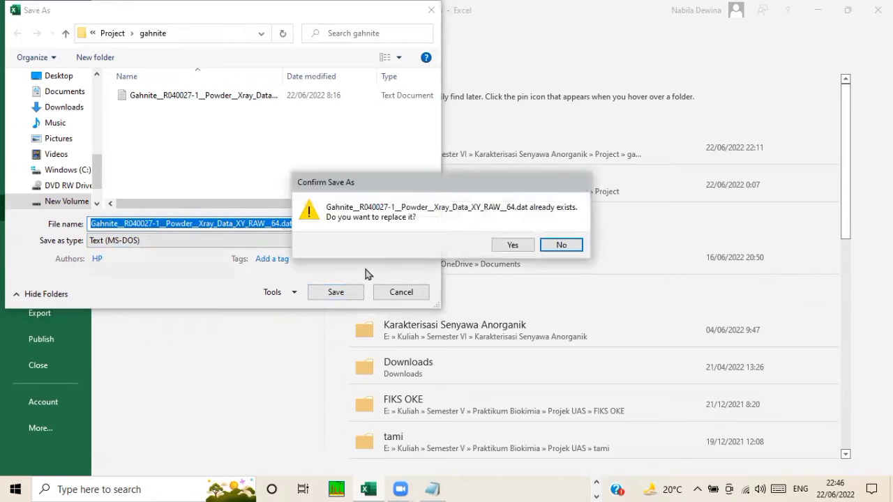
pyautogui.click(514, 245)
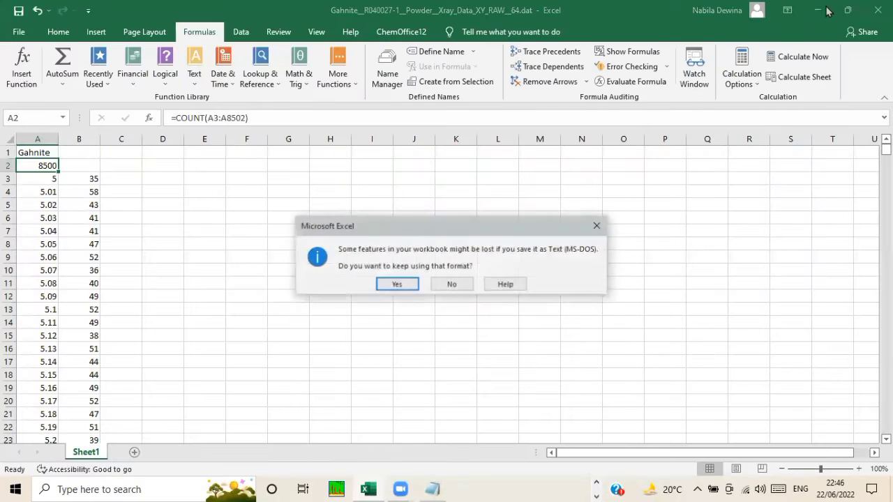
pyautogui.click(392, 284)
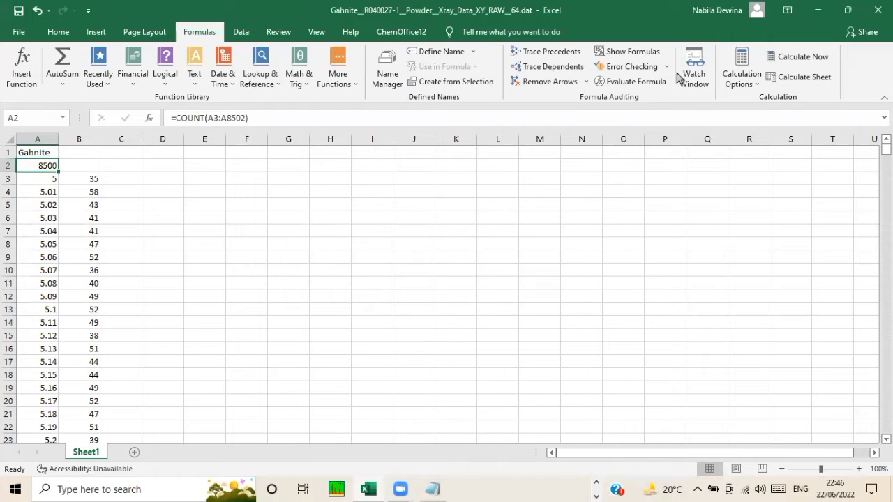
# - Minimize Excel, switch to X-Ray Diffraction Data Analysis, and place its window beside the gahnite folder window
pyautogui.click(817, 10)
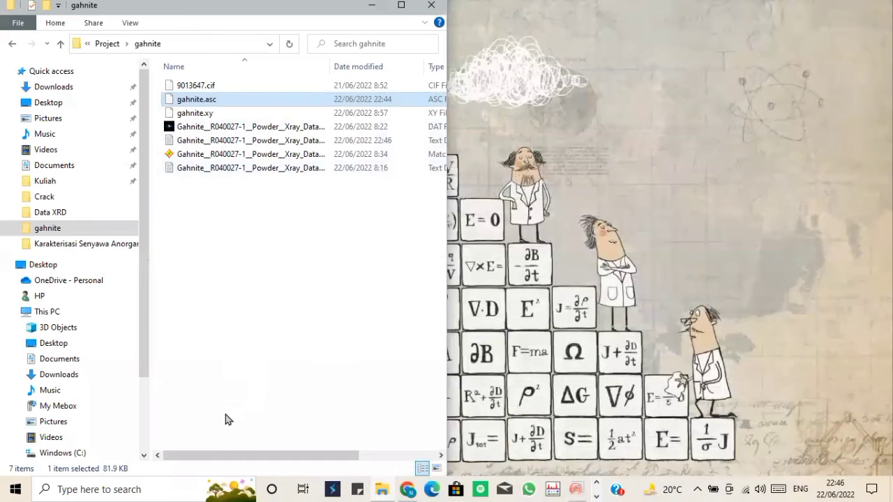
pyautogui.moveTo(226, 456); pyautogui.dragTo(273, 462)
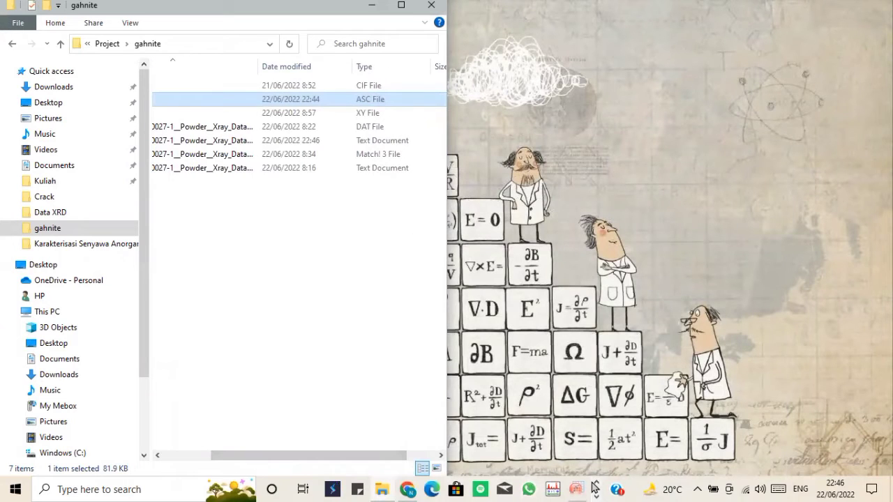
pyautogui.click(356, 488)
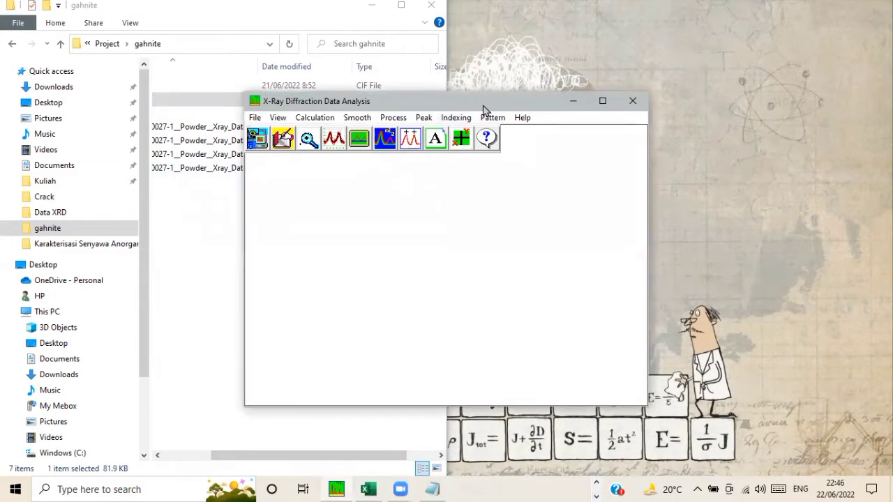
pyautogui.moveTo(486, 106); pyautogui.dragTo(682, 65)
# - Import the newly saved Gahnite text document as X-Y (*.xrd) data, with all file types shown
pyautogui.click(450, 77)
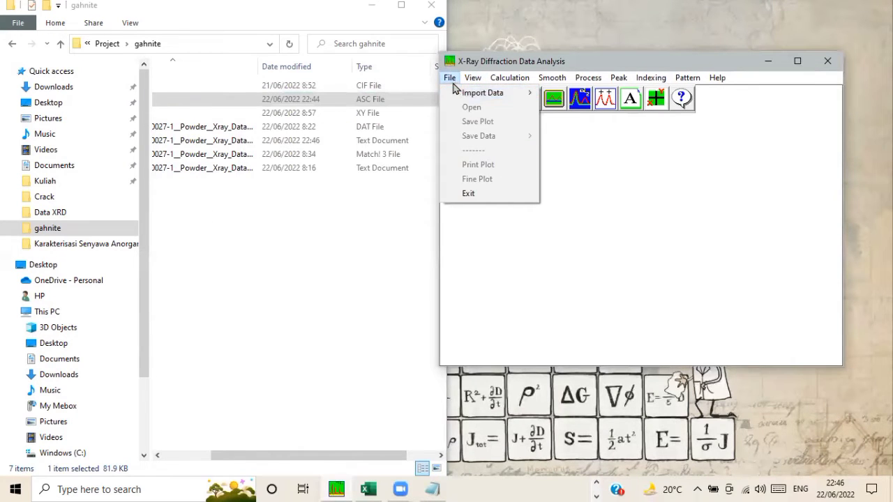
pyautogui.click(503, 95)
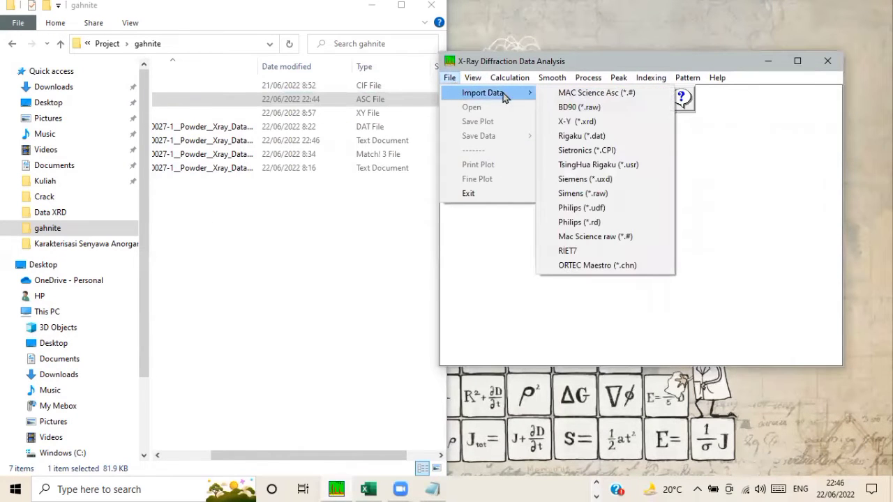
pyautogui.click(570, 123)
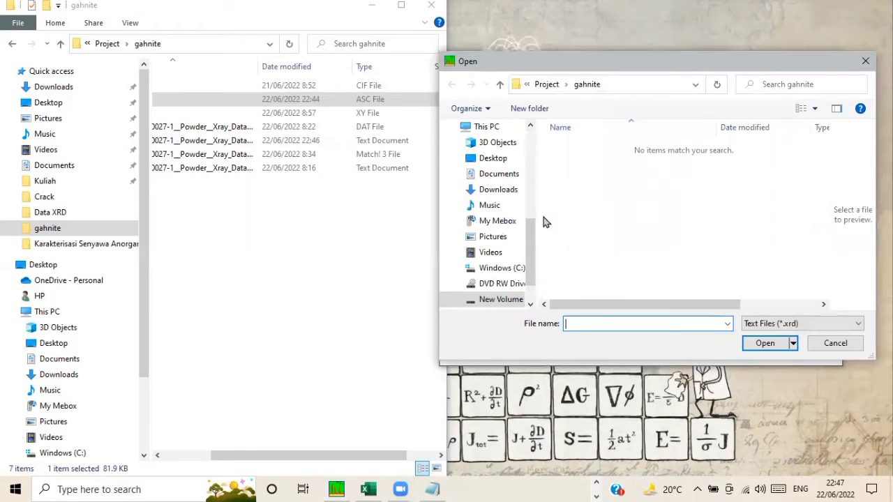
pyautogui.click(801, 325)
pyautogui.click(781, 339)
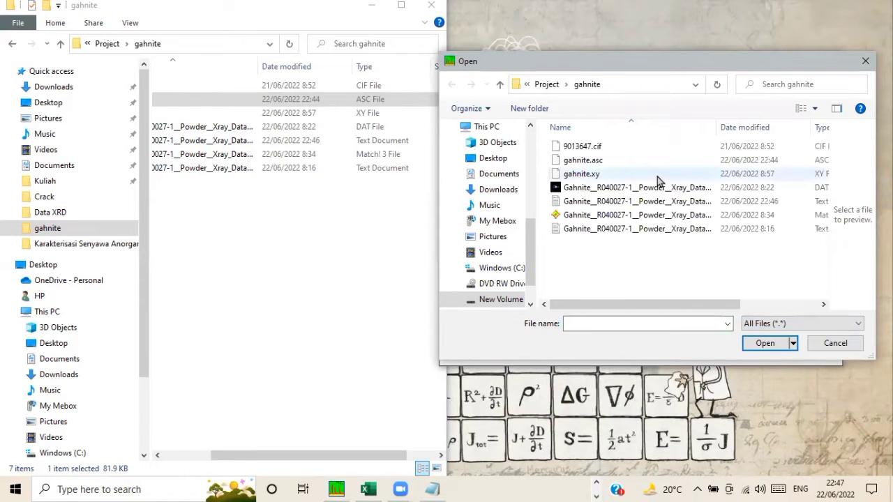
pyautogui.moveTo(657, 307)
pyautogui.mouseDown()
pyautogui.moveTo(678, 305)
pyautogui.moveTo(663, 301)
pyautogui.mouseUp()
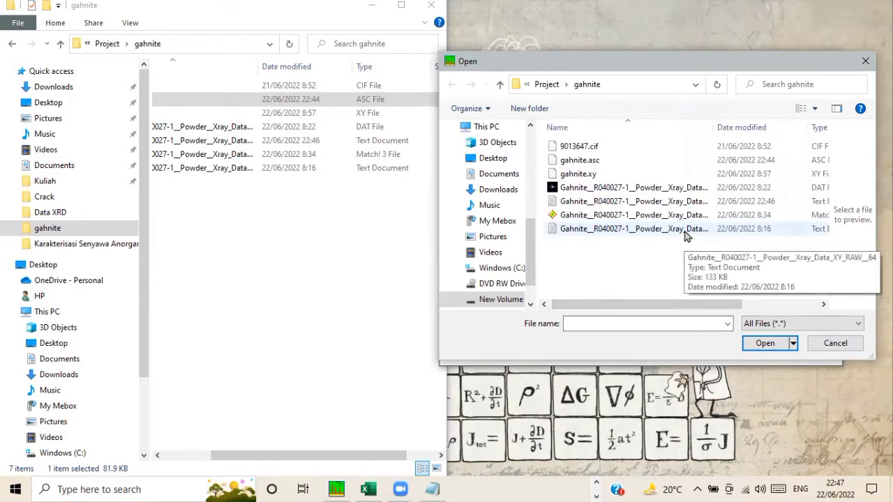
pyautogui.doubleClick(689, 202)
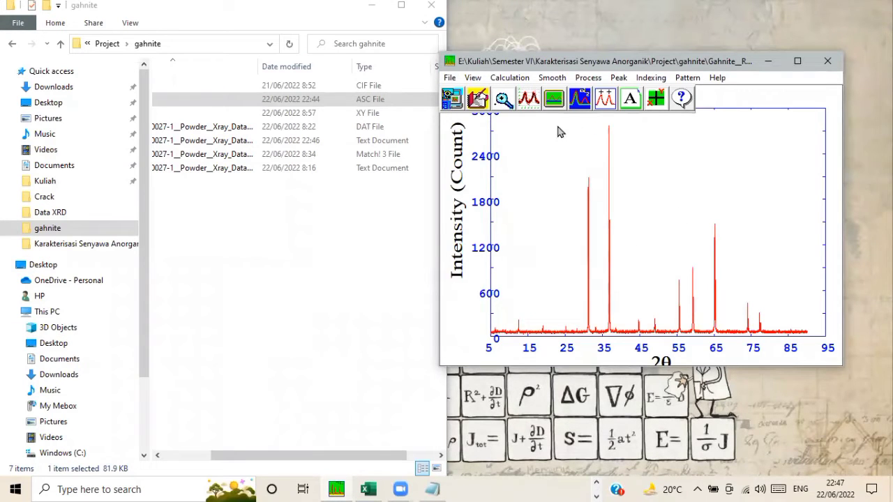
# - Preview and apply Adaptive Smooth to the imported pattern with 15 points and noise level 80, minimizing the gahnite folder window
pyautogui.click(545, 79)
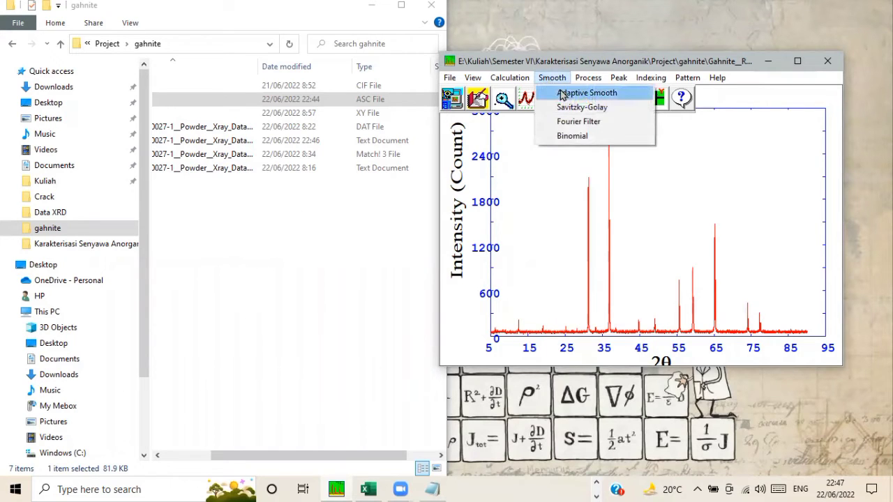
pyautogui.click(562, 94)
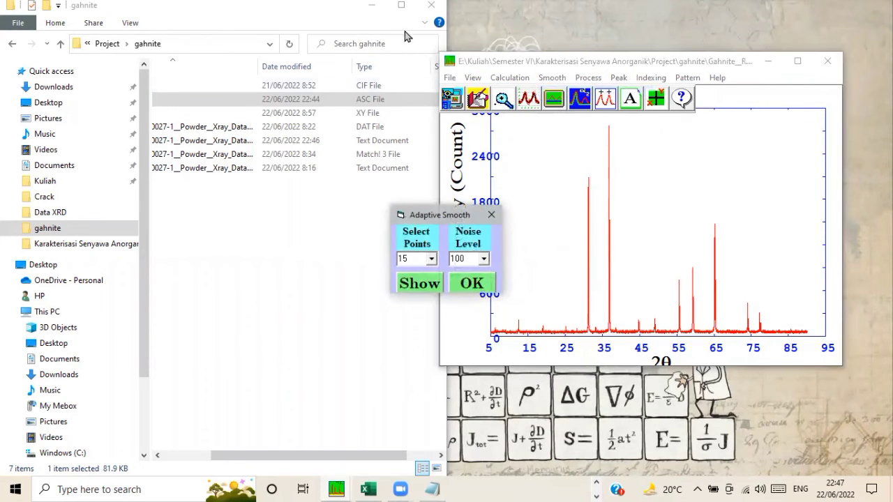
pyautogui.click(371, 32)
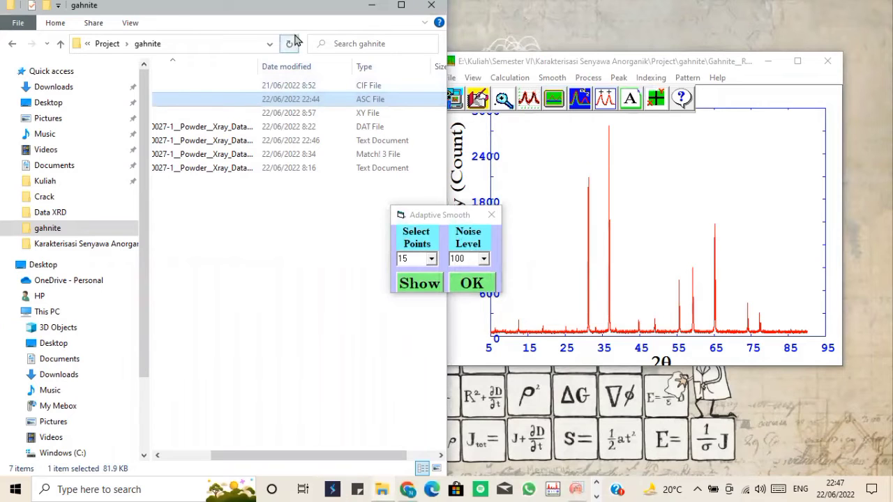
pyautogui.click(513, 154)
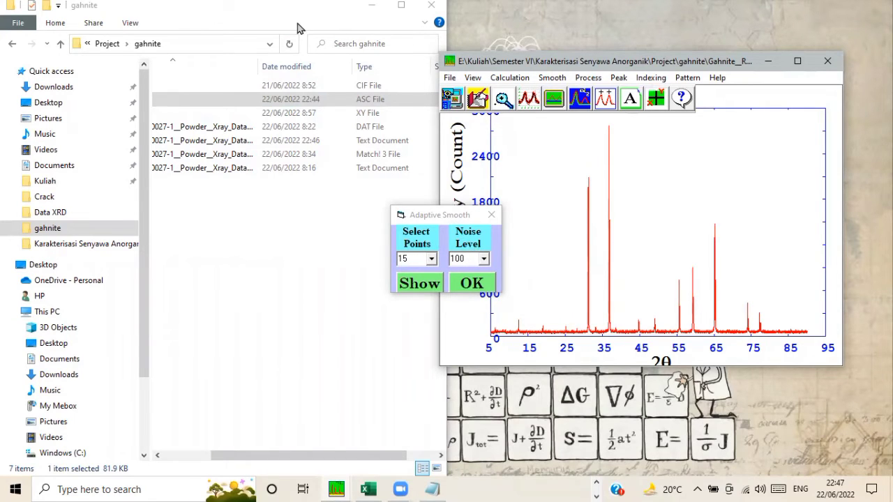
pyautogui.click(230, 98)
pyautogui.moveTo(259, 26); pyautogui.dragTo(148, 74)
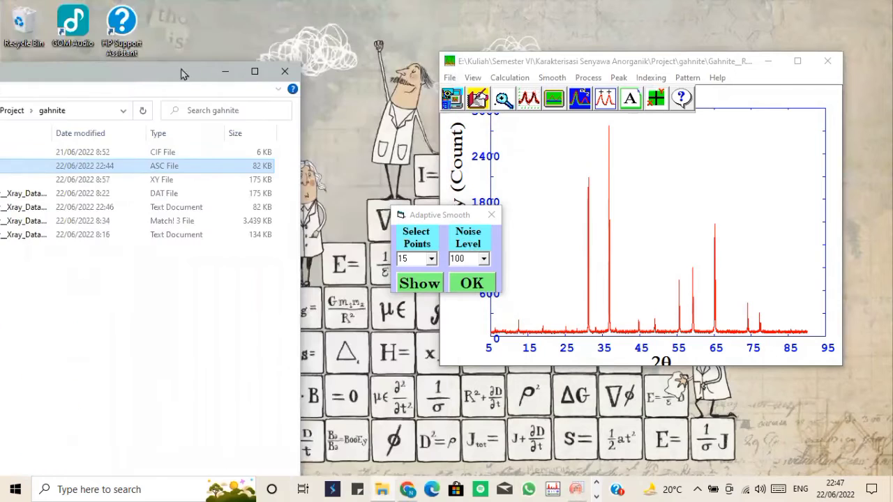
pyautogui.click(225, 72)
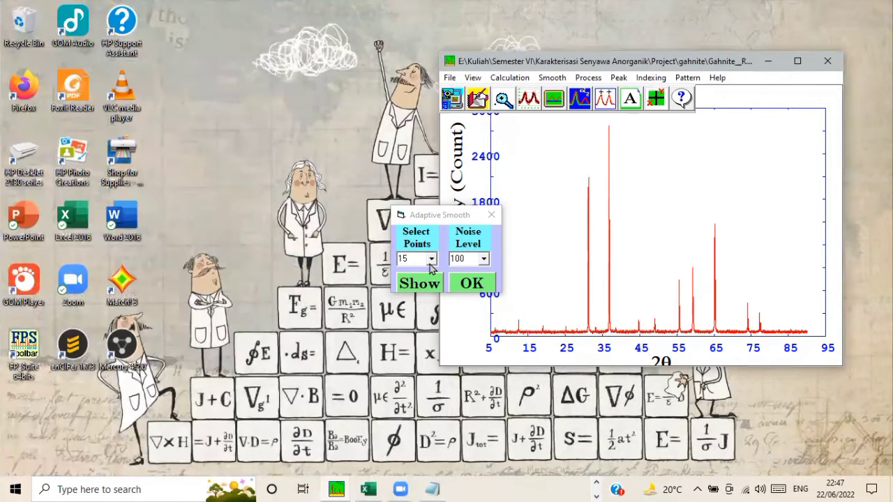
pyautogui.click(431, 260)
pyautogui.click(421, 326)
pyautogui.click(483, 259)
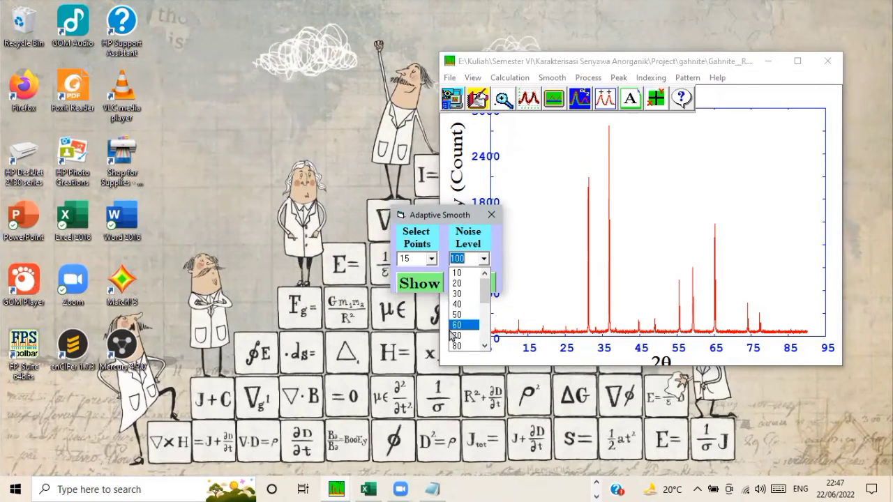
pyautogui.click(423, 280)
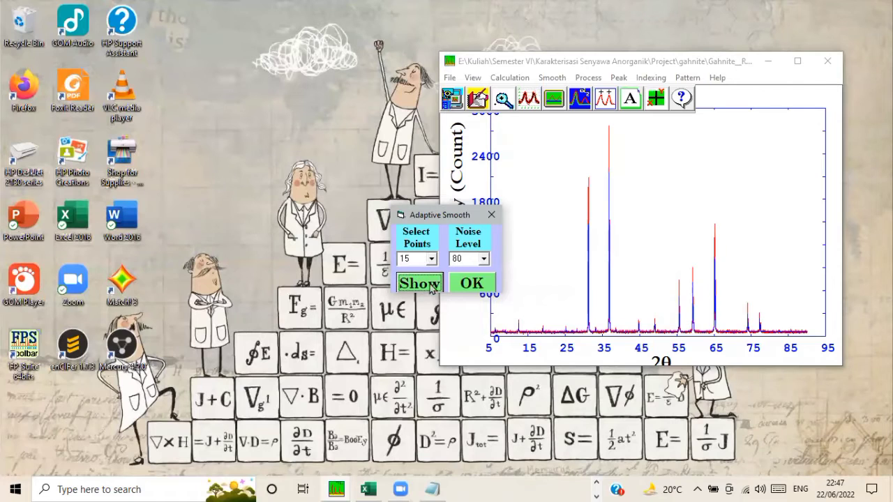
pyautogui.click(468, 284)
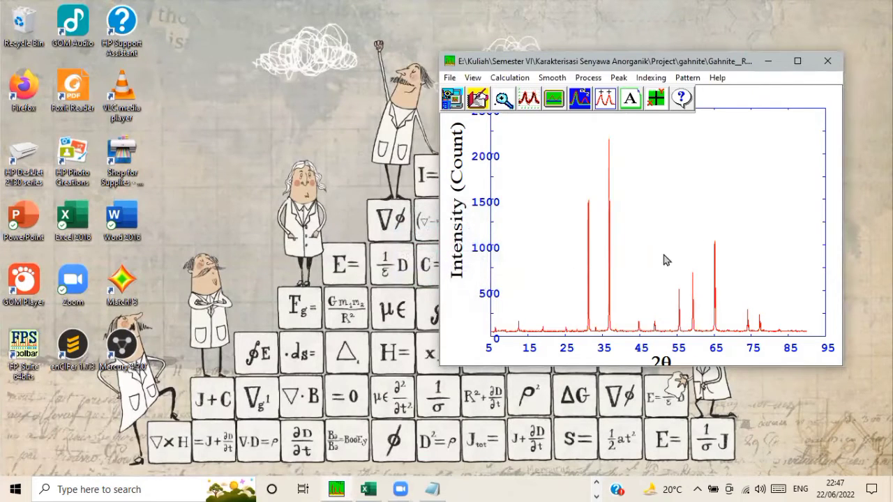
# - Preview and apply a second Adaptive Smooth with 23 points and noise level 70, keeping the dialog clear of the main peaks
pyautogui.click(530, 101)
pyautogui.click(431, 258)
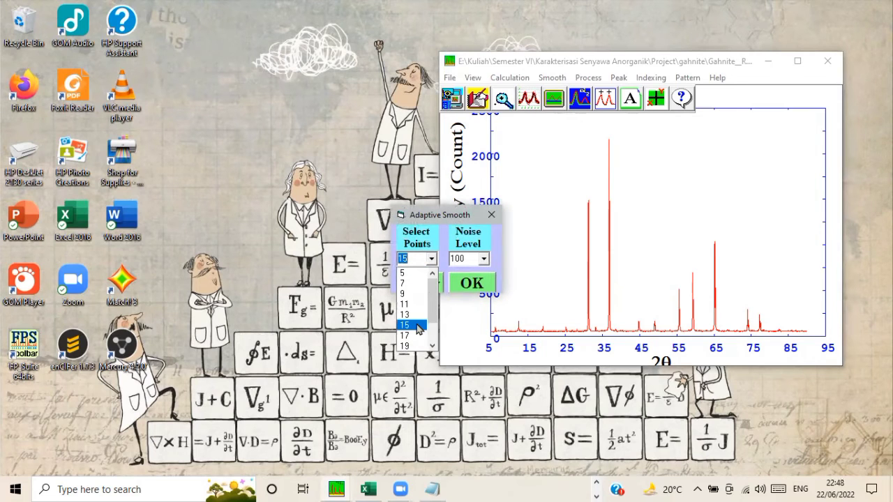
pyautogui.click(410, 336)
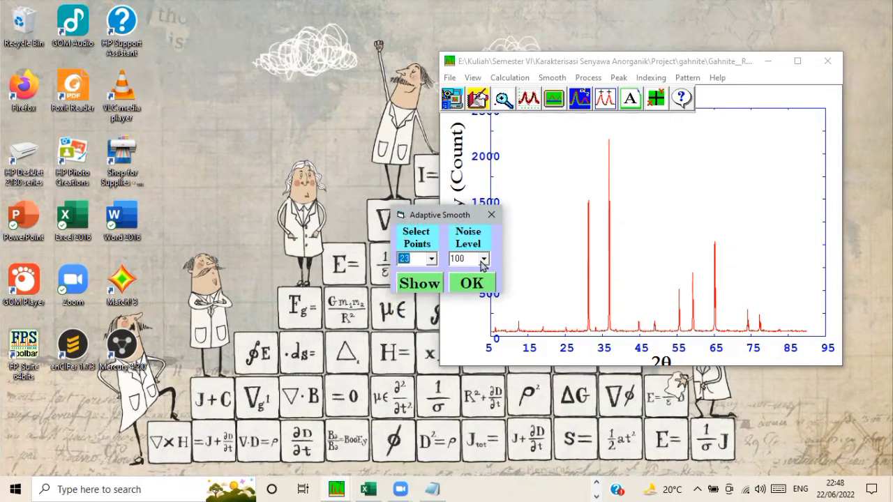
pyautogui.click(483, 259)
pyautogui.click(461, 336)
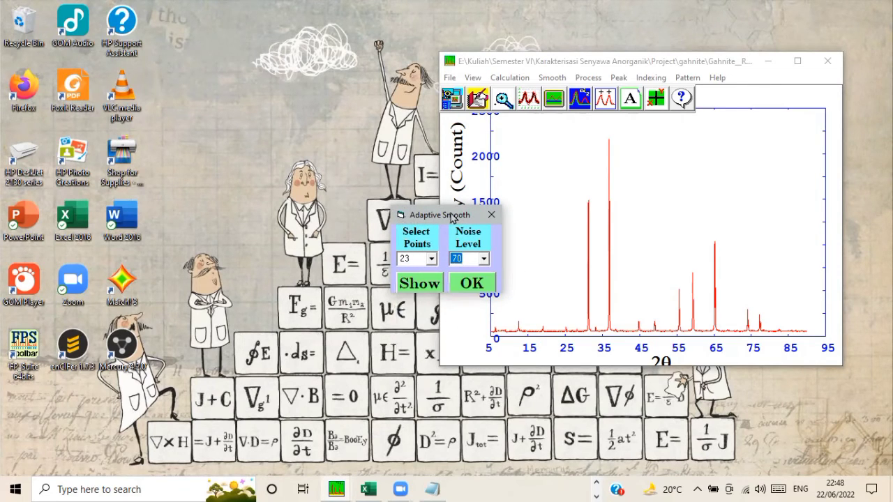
pyautogui.moveTo(446, 218); pyautogui.dragTo(507, 218)
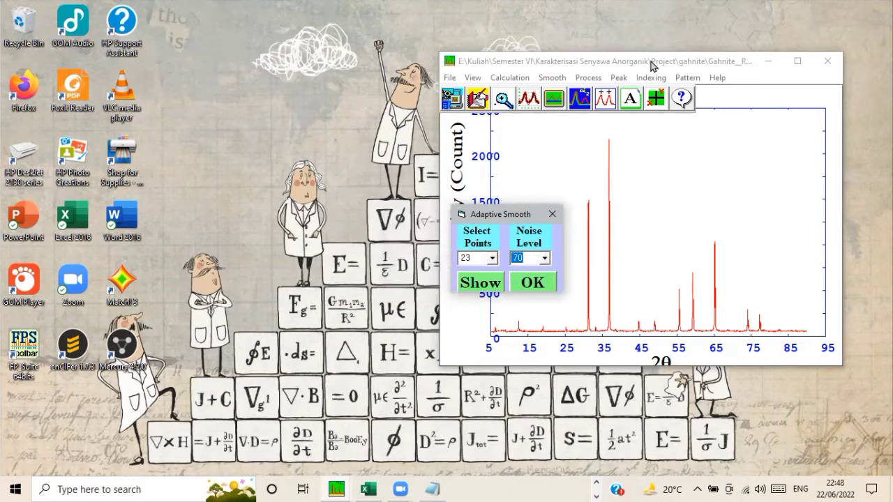
pyautogui.moveTo(645, 66); pyautogui.dragTo(494, 59)
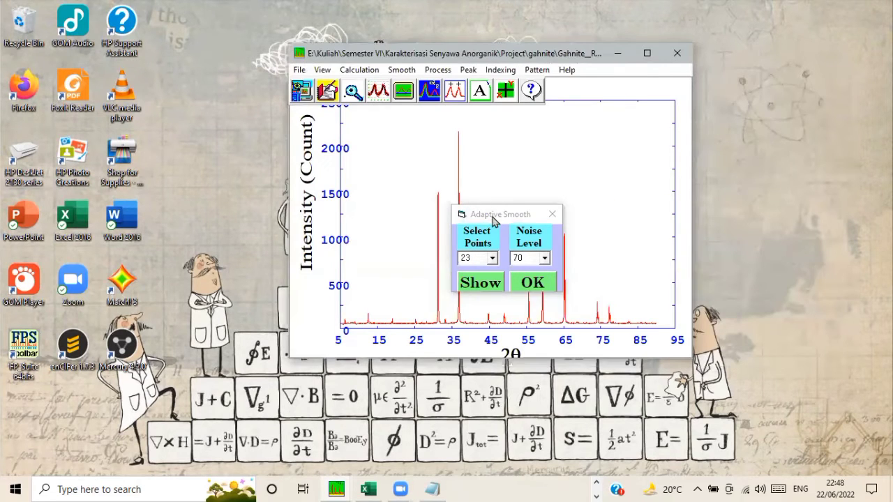
pyautogui.moveTo(485, 213); pyautogui.dragTo(550, 179)
pyautogui.click(544, 247)
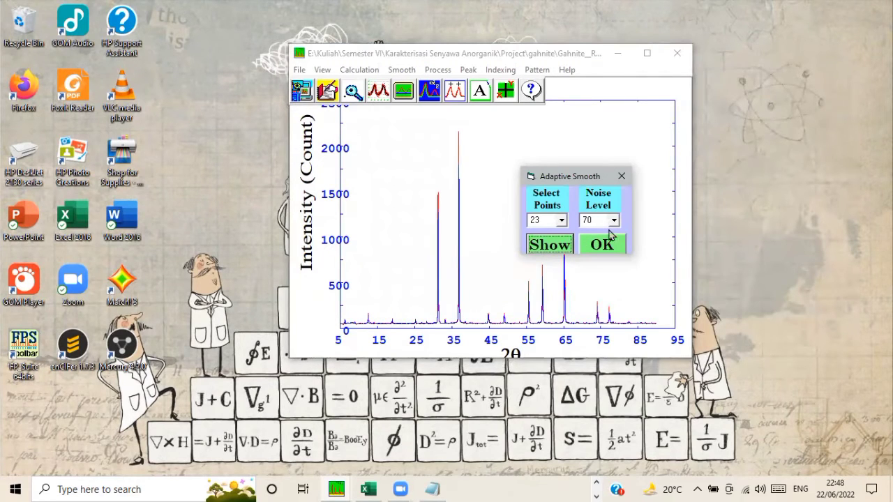
pyautogui.click(606, 246)
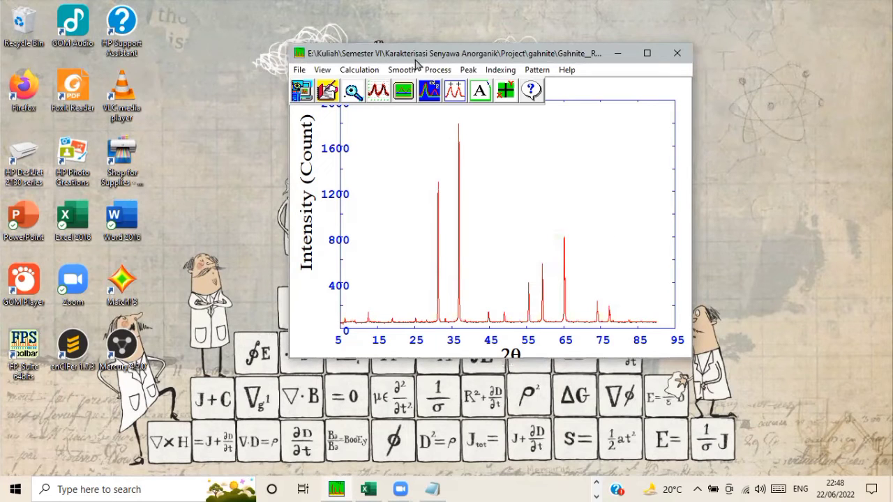
# - Subtract the pattern's background with pickup point 150 and repeating time 50
pyautogui.click(402, 95)
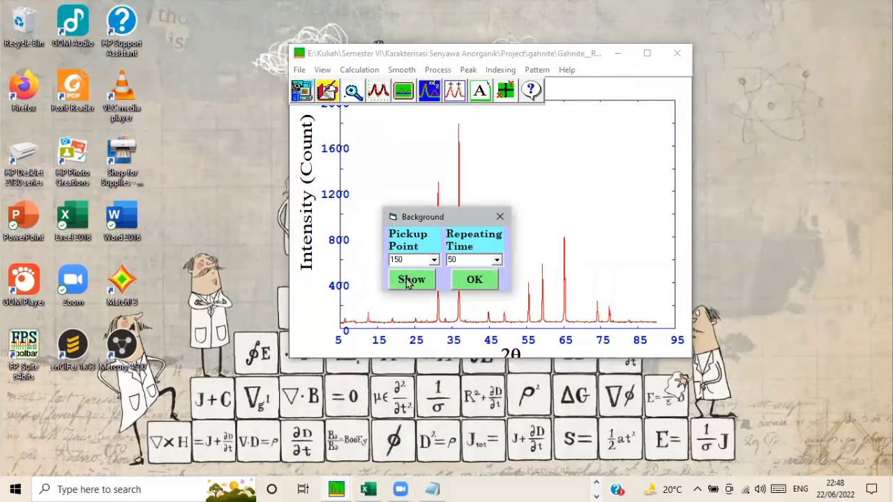
pyautogui.click(476, 280)
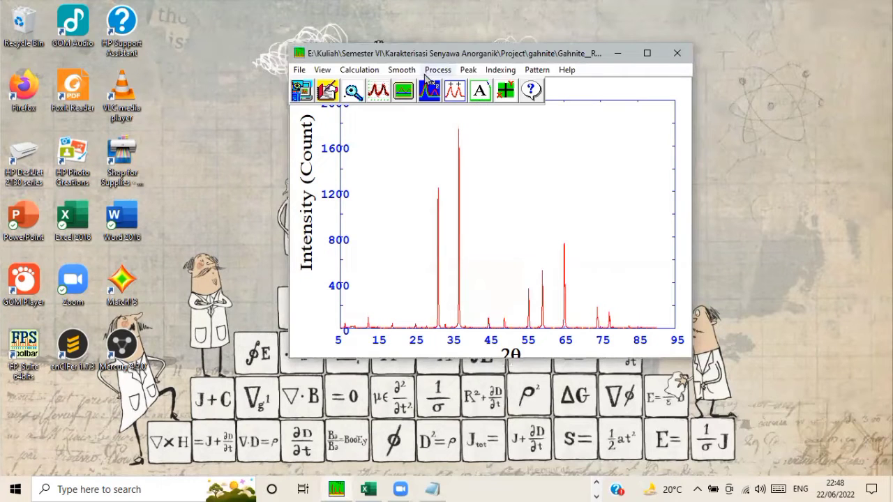
# - Preview a Simple Peak search on the pattern with 25 points and a 1.5% intensity limit, keeping the dialog clear of the peaks
pyautogui.click(466, 70)
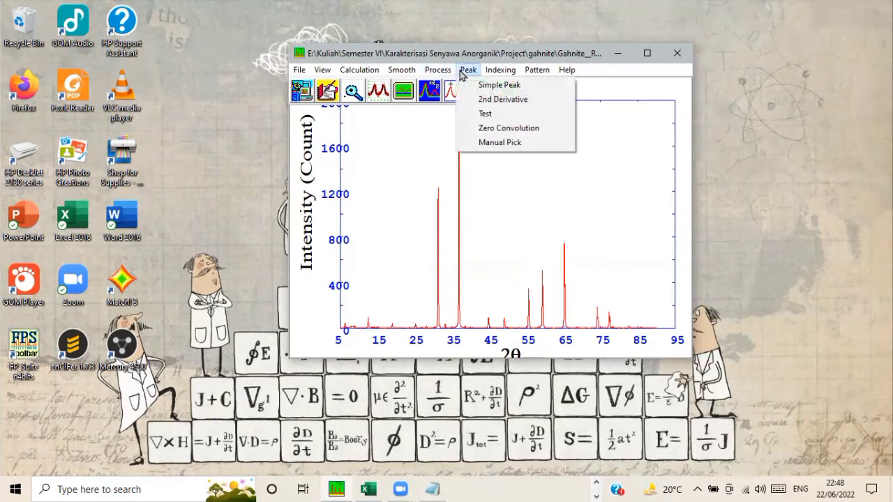
pyautogui.click(499, 86)
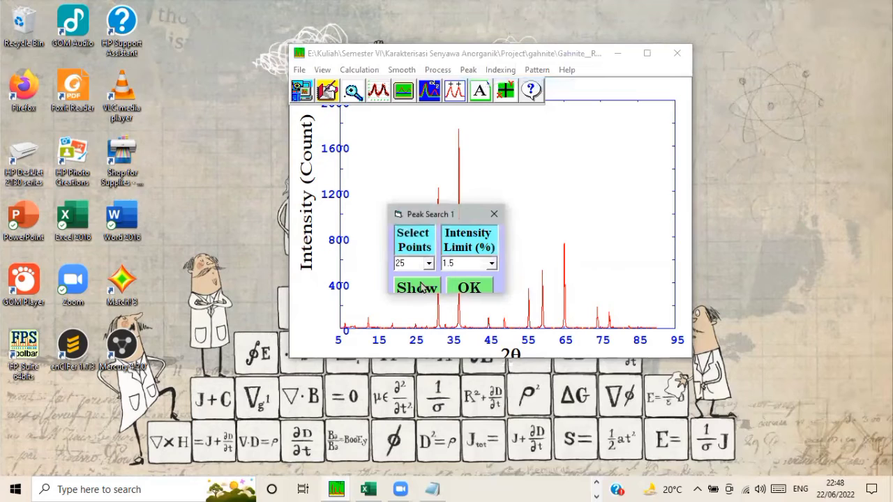
pyautogui.moveTo(460, 214); pyautogui.dragTo(623, 154)
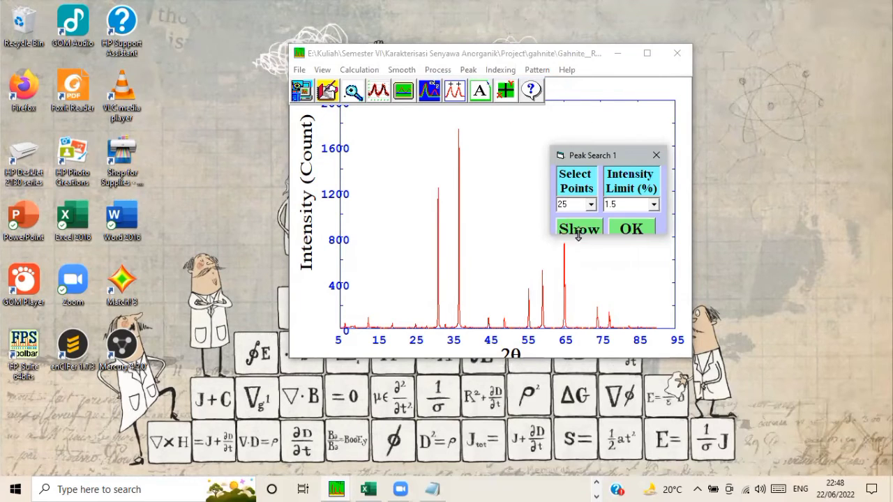
pyautogui.click(573, 232)
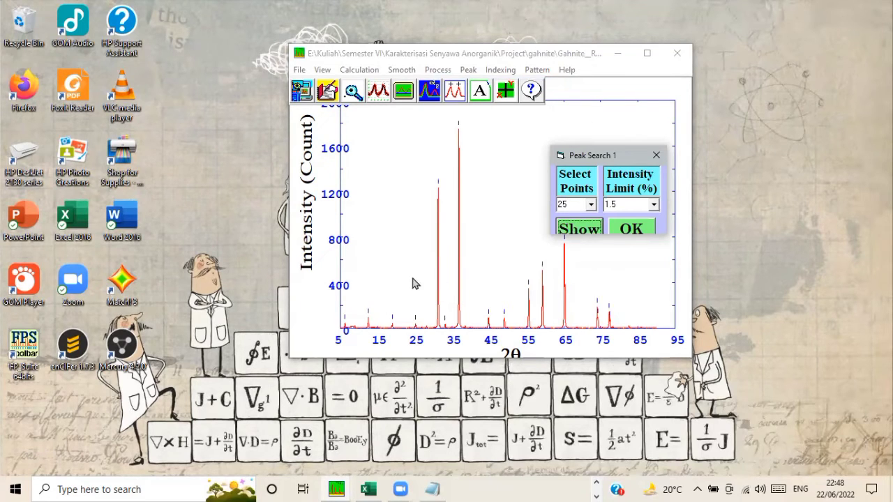
pyautogui.moveTo(600, 159); pyautogui.dragTo(549, 134)
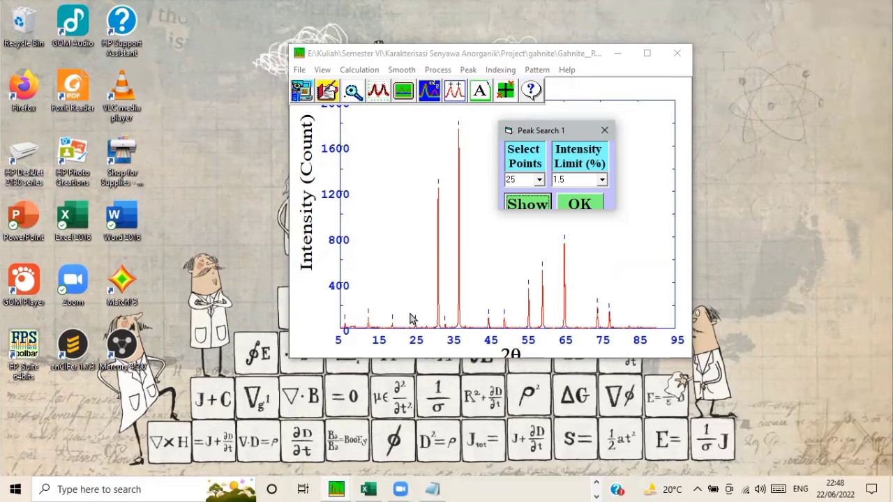
# - Preview the peak search with 13 points and a 6.5% intensity limit, moving the dialog away from the peaks
pyautogui.click(539, 181)
pyautogui.click(515, 256)
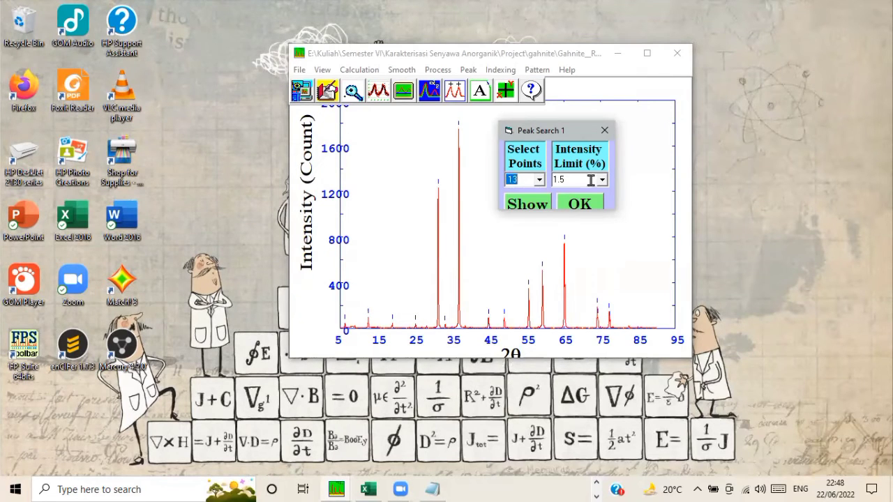
pyautogui.click(600, 180)
pyautogui.click(579, 255)
pyautogui.click(537, 207)
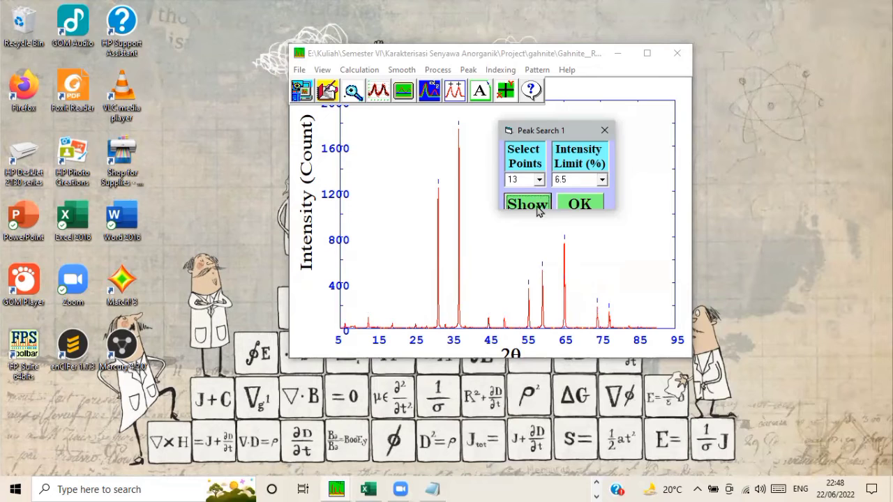
pyautogui.moveTo(555, 132); pyautogui.dragTo(587, 114)
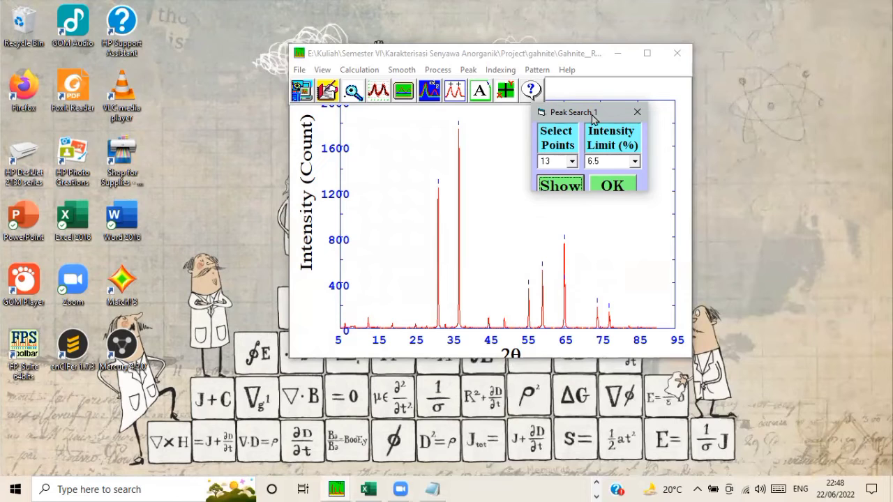
pyautogui.moveTo(586, 117); pyautogui.dragTo(625, 137)
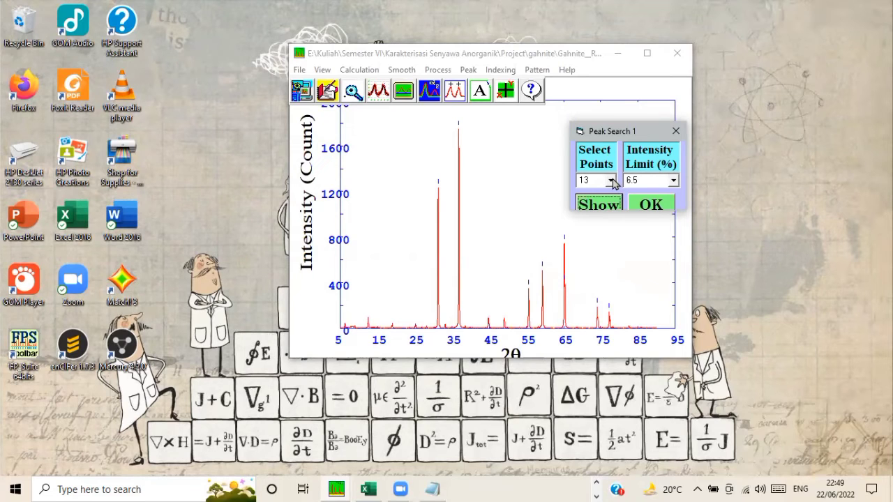
# - Set the peak search to 39 points and a 15.5% intensity limit, and preview the marked peaks
pyautogui.click(672, 182)
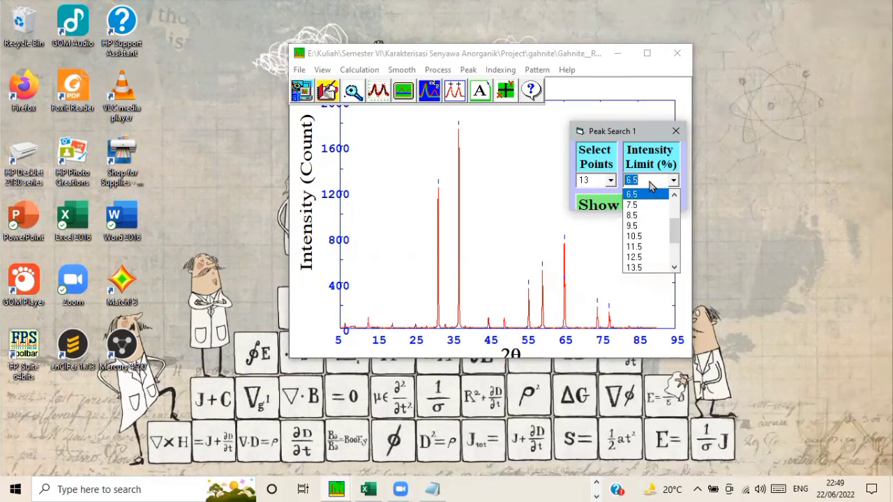
pyautogui.scroll(-2, 645, 230)
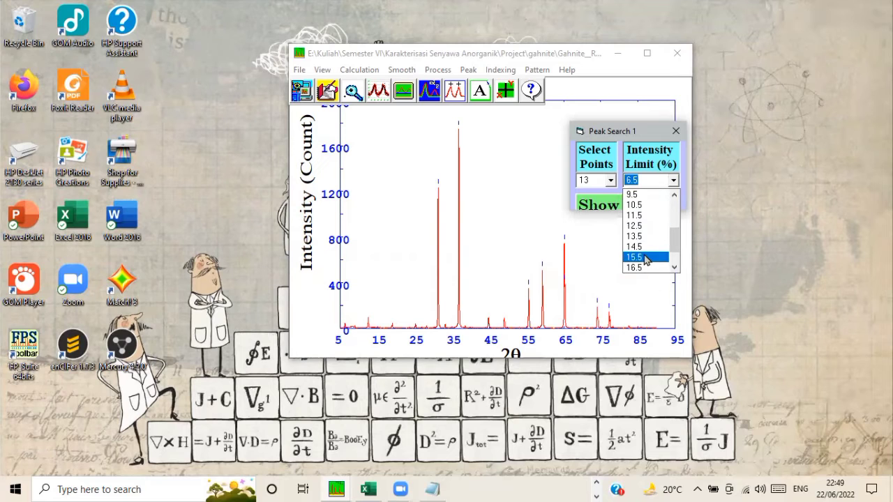
pyautogui.click(641, 257)
pyautogui.click(612, 180)
pyautogui.scroll(-2, 592, 247)
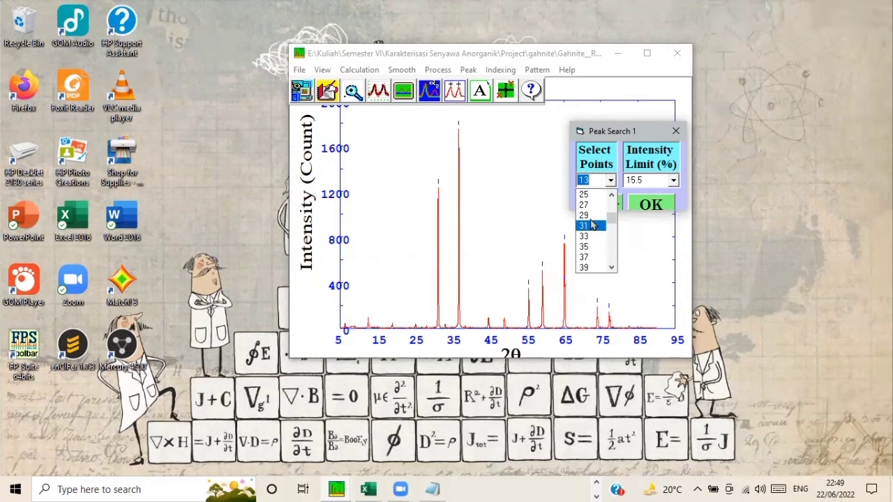
pyautogui.click(590, 268)
pyautogui.click(611, 203)
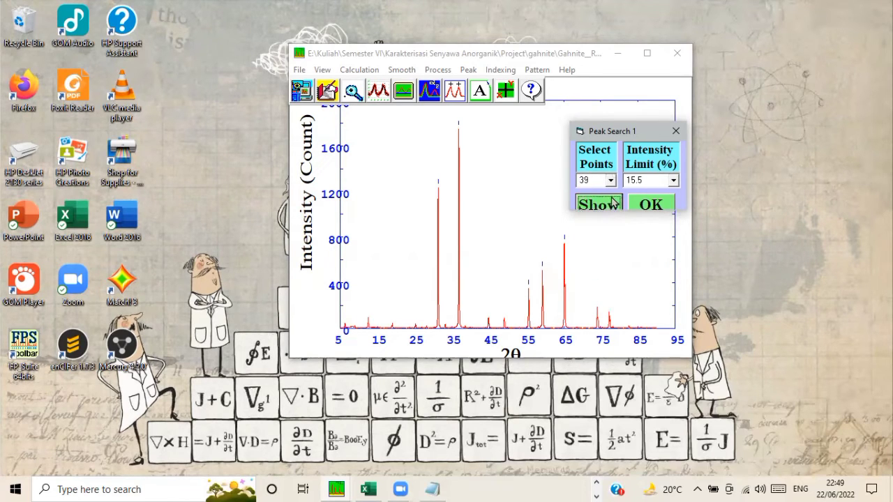
# - Accept the peak search and save the results as the peak file "FWHM dan D" in the gahnite folder
pyautogui.click(652, 204)
pyautogui.click(503, 305)
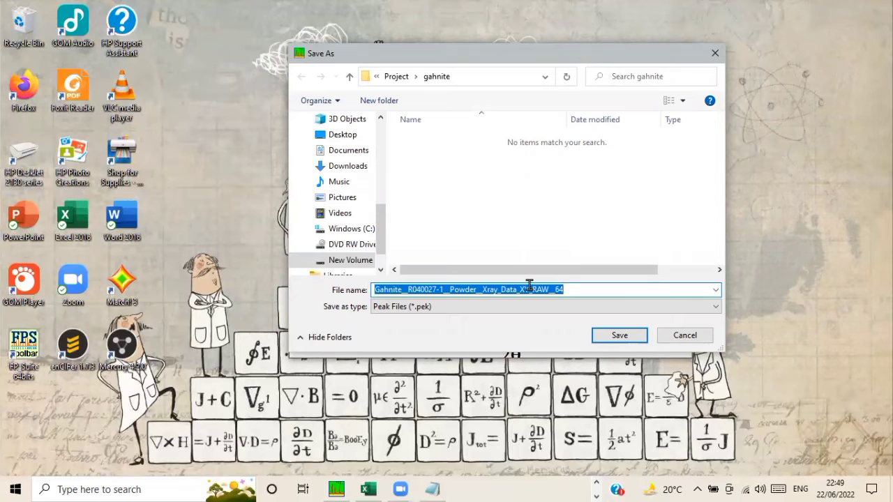
pyautogui.write('FWHM dan D')
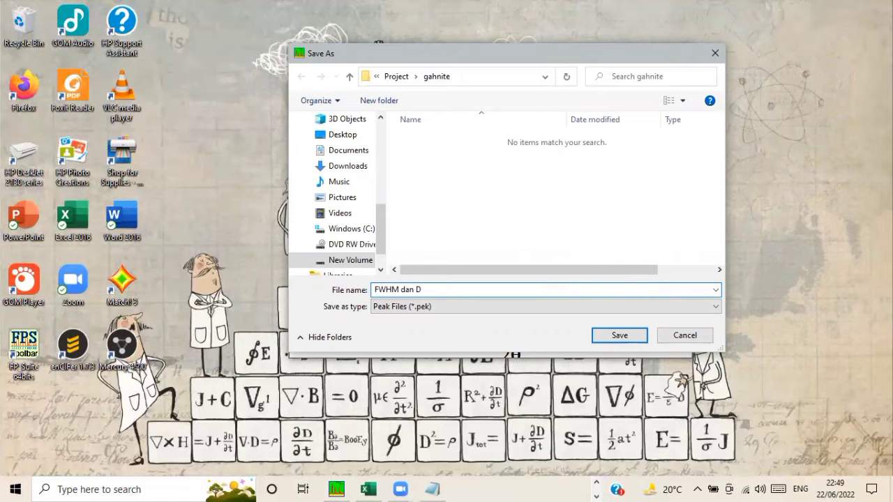
pyautogui.click(630, 336)
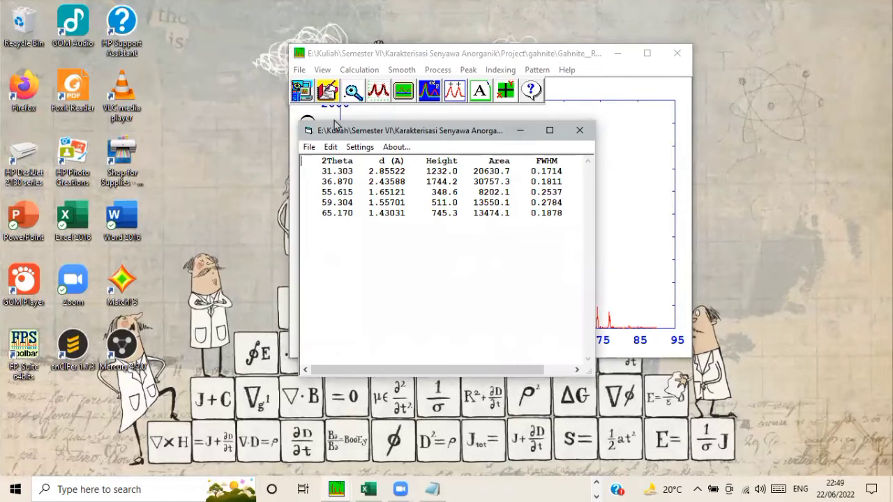
# - Open the Dhkl indexing dialog and arrange the peak list, pattern and lattice windows so the peak table stays readable
pyautogui.moveTo(335, 124); pyautogui.dragTo(185, 112)
pyautogui.moveTo(293, 122); pyautogui.dragTo(224, 113)
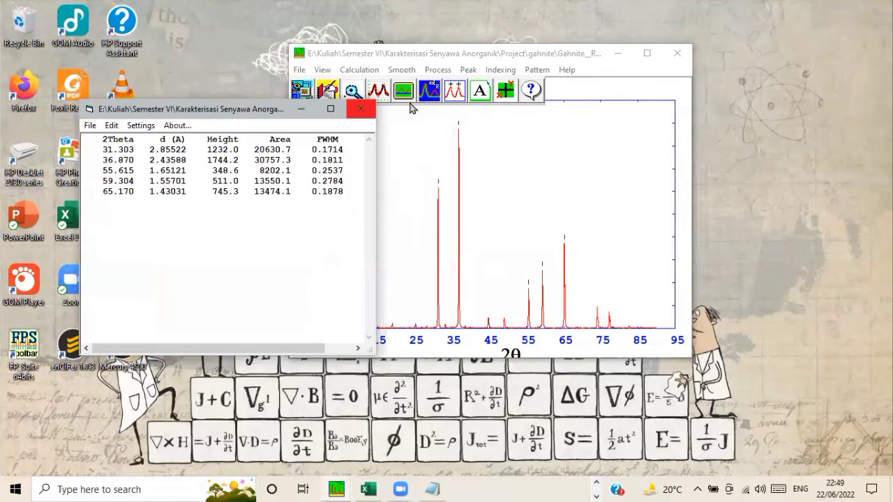
pyautogui.click(503, 70)
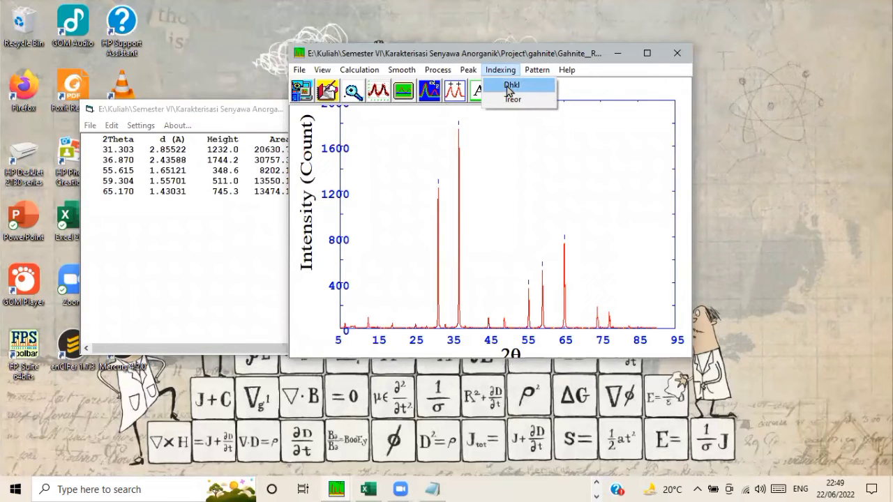
pyautogui.click(512, 85)
pyautogui.moveTo(585, 57); pyautogui.dragTo(701, 56)
pyautogui.click(371, 129)
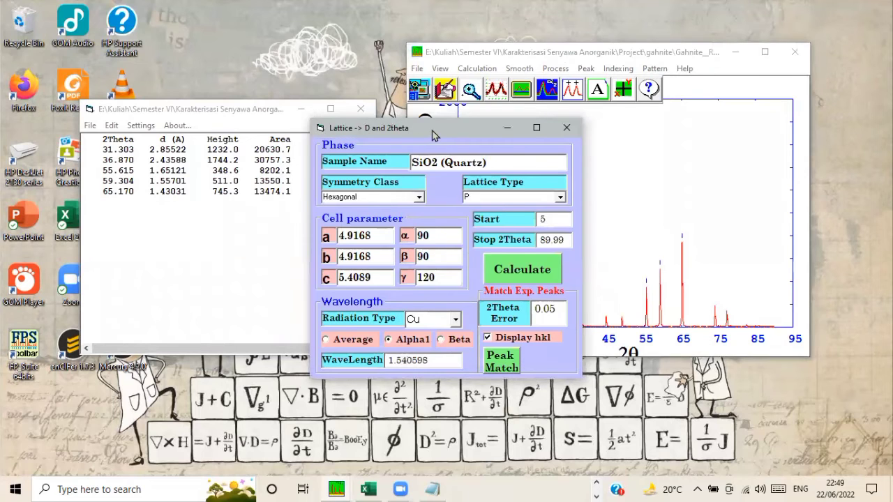
pyautogui.moveTo(432, 132); pyautogui.dragTo(529, 129)
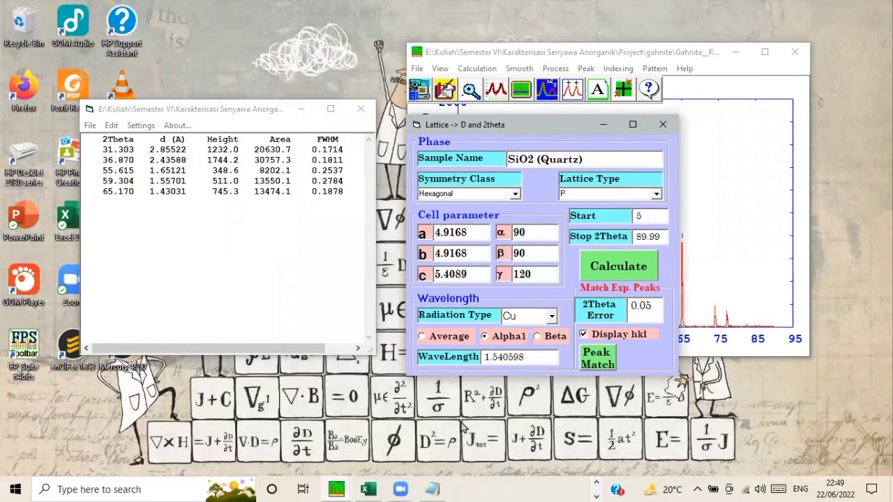
# - Open the original 134 KB Gahnite RAW text document from the gahnite folder in Notepad, and minimize the folder window
pyautogui.moveTo(441, 488)
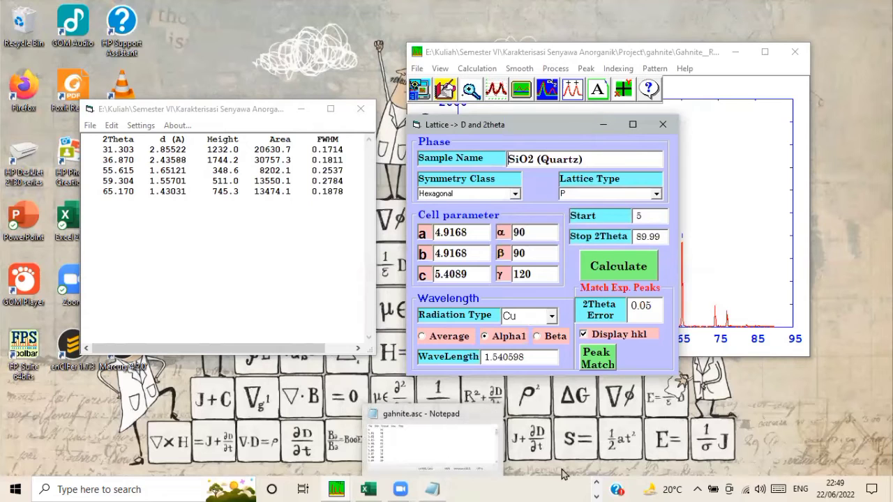
pyautogui.click(596, 482)
pyautogui.click(382, 489)
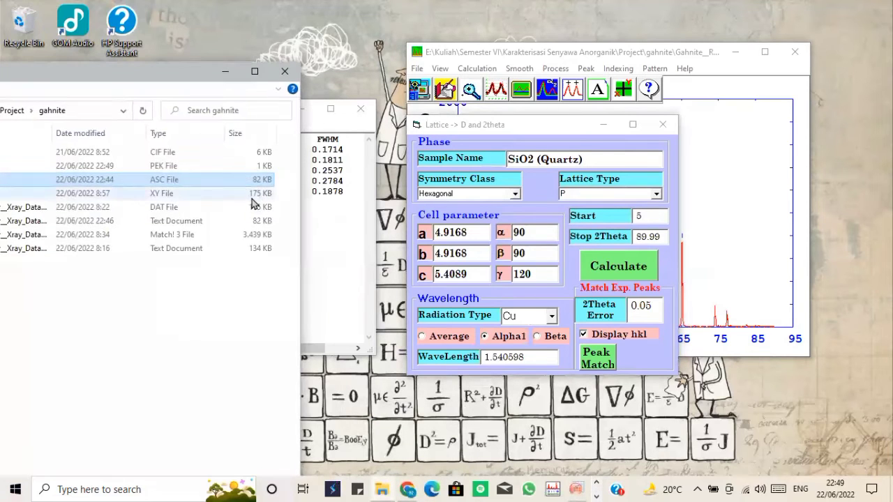
pyautogui.moveTo(136, 83); pyautogui.dragTo(349, 70)
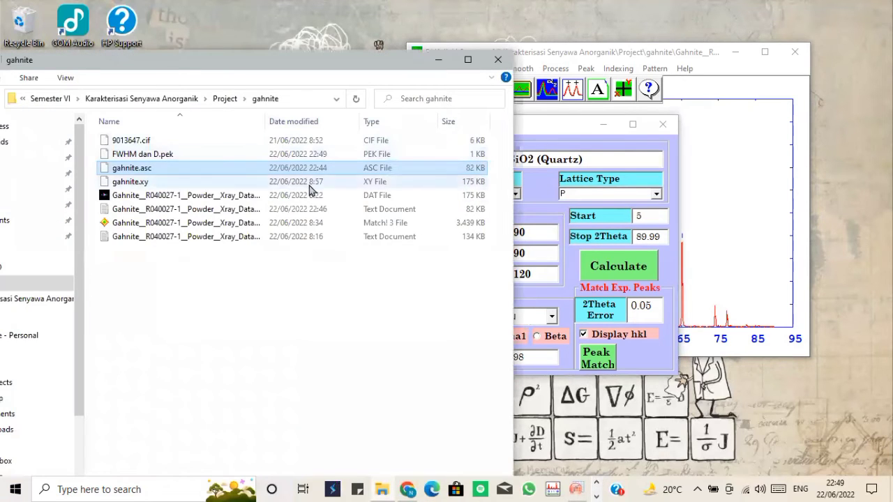
pyautogui.click(329, 237)
pyautogui.doubleClick(329, 238)
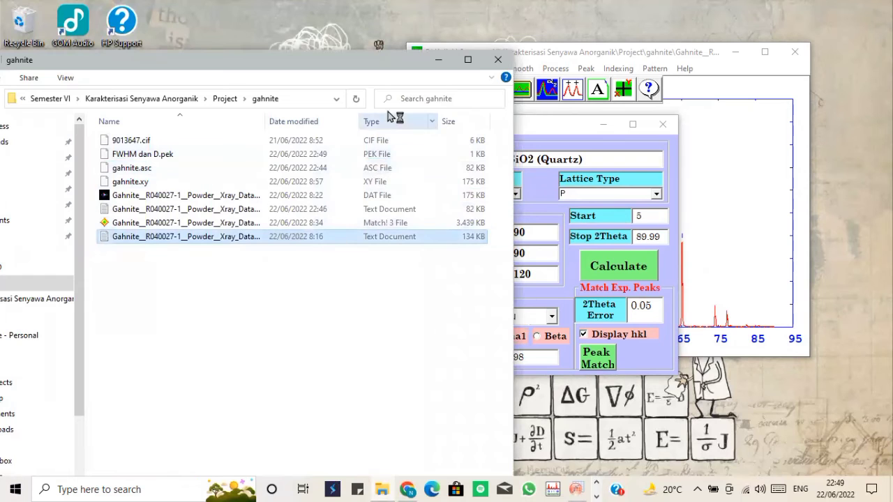
pyautogui.click(437, 60)
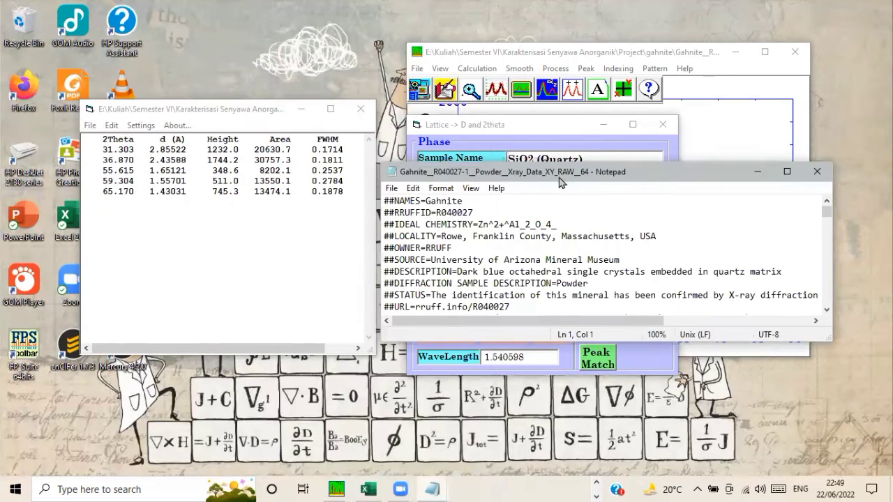
# - Move the Notepad window off the lattice dialog's Phase fields and replace the sample name with "Gahnite"
pyautogui.moveTo(561, 180); pyautogui.dragTo(557, 244)
pyautogui.click(586, 158)
pyautogui.press('BackSpace')
pyautogui.press('BackSpace')
pyautogui.press('BackSpace')
pyautogui.press('BackSpace')
pyautogui.press('BackSpace')
pyautogui.press('BackSpace')
pyautogui.press('BackSpace')
pyautogui.press('BackSpace')
pyautogui.press('BackSpace')
pyautogui.press('BackSpace')
pyautogui.press('BackSpace')
pyautogui.press('BackSpace')
pyautogui.press('BackSpace')
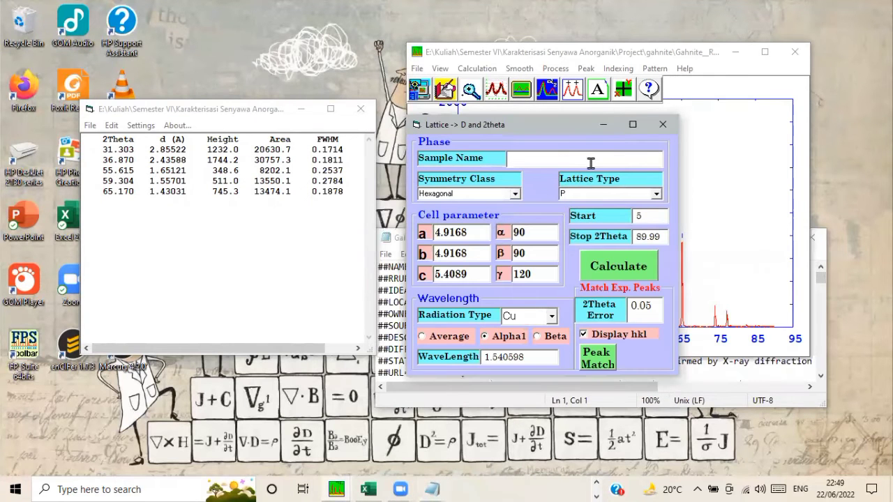
pyautogui.write('Gahnite')
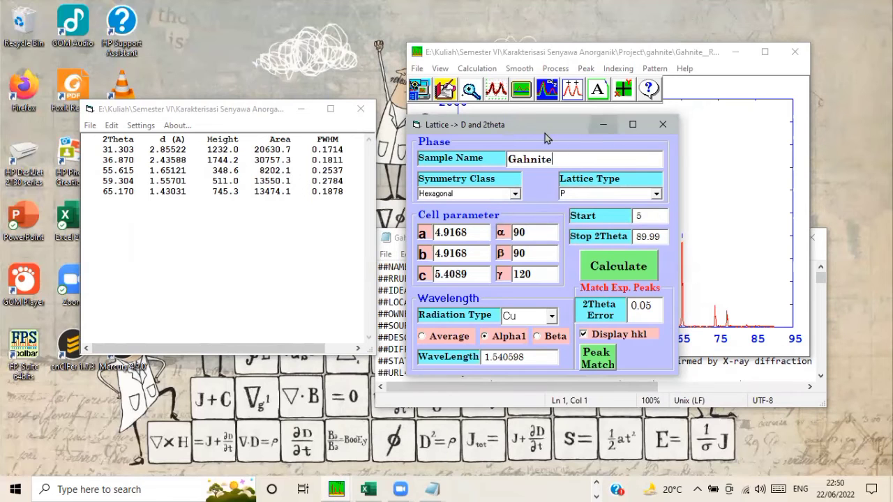
# - Look up the crystal system in the Gahnite text document and set the symmetry class to Cubic, placing the dialog beside Notepad
pyautogui.moveTo(542, 126); pyautogui.dragTo(267, 127)
pyautogui.moveTo(527, 379); pyautogui.dragTo(466, 374)
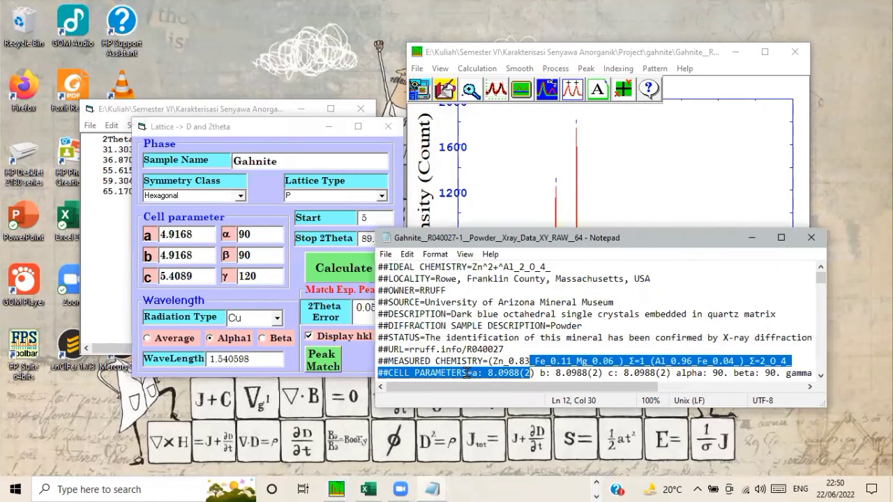
pyautogui.moveTo(535, 387); pyautogui.dragTo(681, 390)
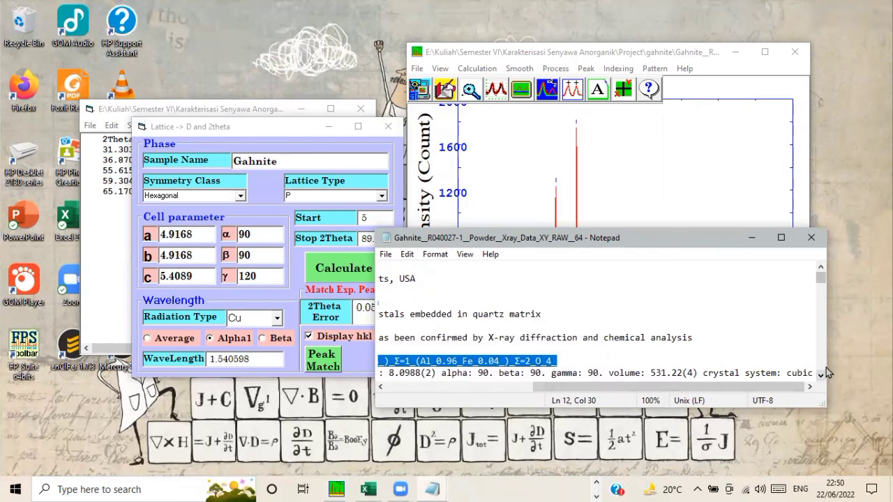
pyautogui.moveTo(827, 374)
pyautogui.mouseDown()
pyautogui.moveTo(844, 373)
pyautogui.moveTo(833, 374)
pyautogui.mouseUp()
pyautogui.click(240, 196)
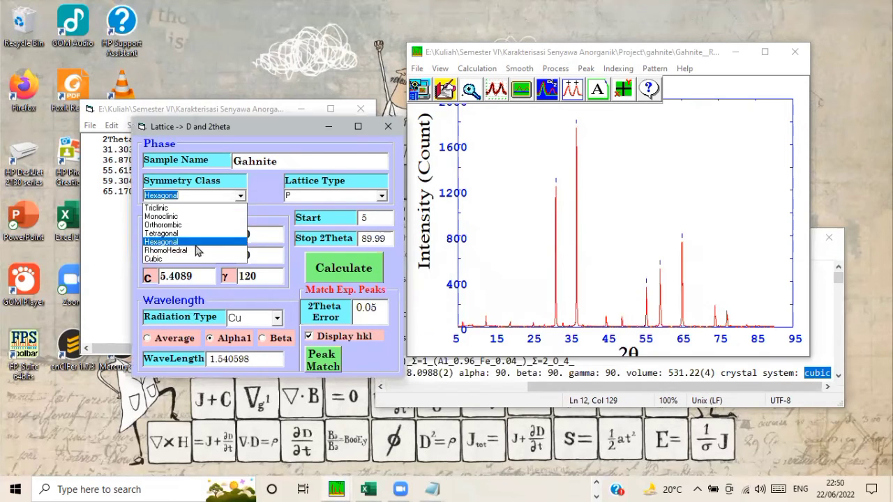
pyautogui.click(182, 257)
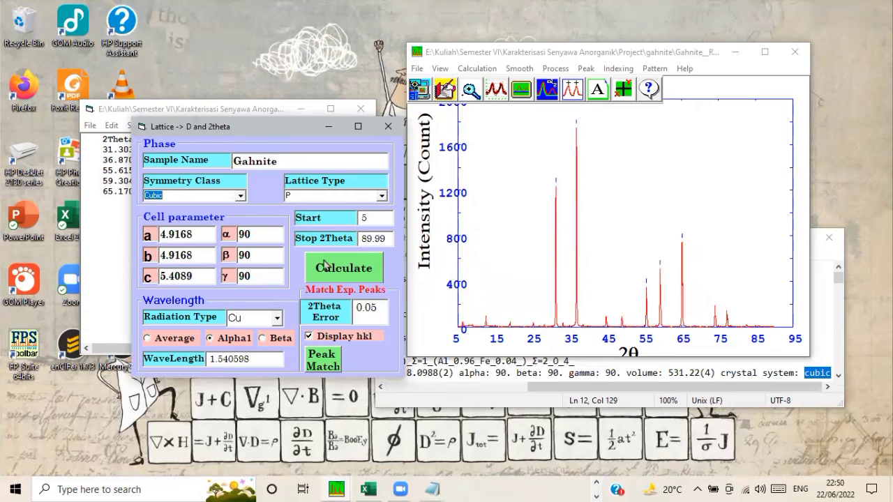
# - Copy the a value from the Gahnite document's CELL PARAMETERS line and set cell parameter a to 8.0988
pyautogui.click(569, 386)
pyautogui.moveTo(569, 385); pyautogui.dragTo(520, 373)
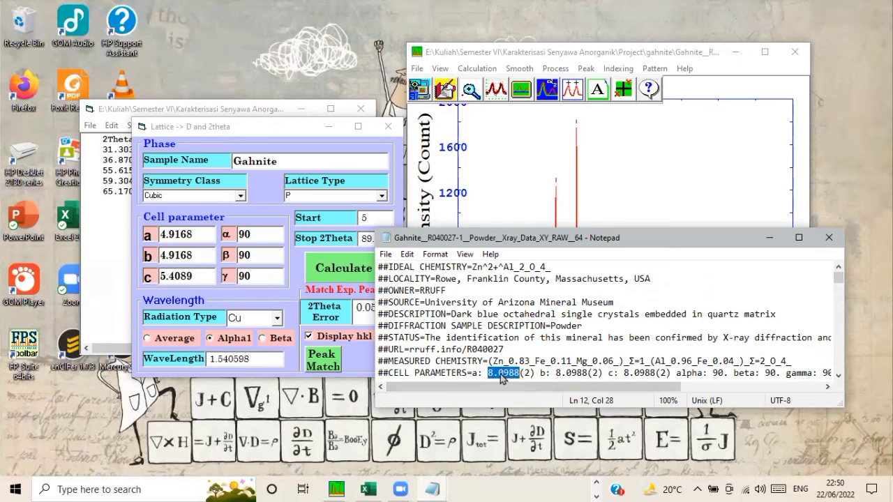
pyautogui.rightClick(501, 377)
pyautogui.click(534, 217)
pyautogui.click(194, 234)
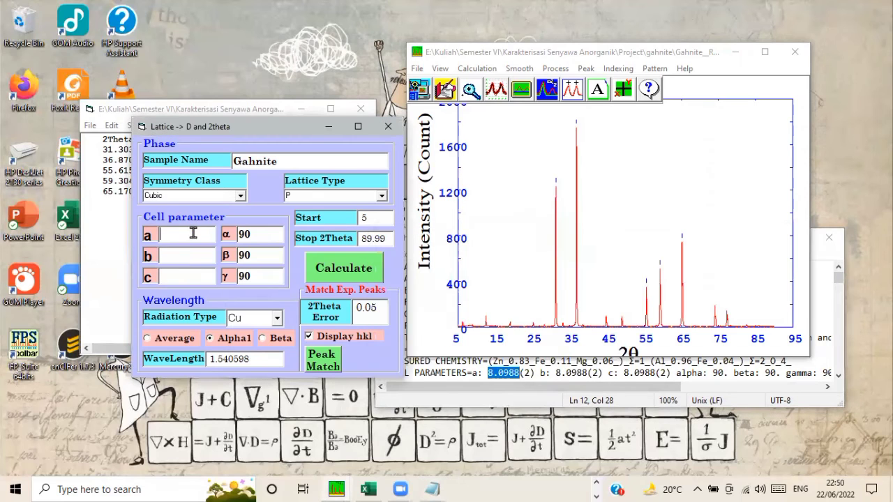
pyautogui.hotkey('ctrl', 'v')
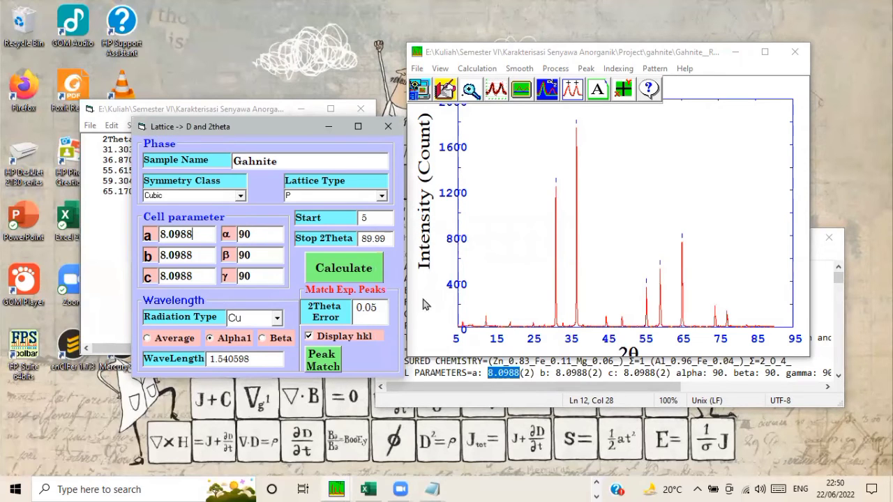
pyautogui.click(606, 371)
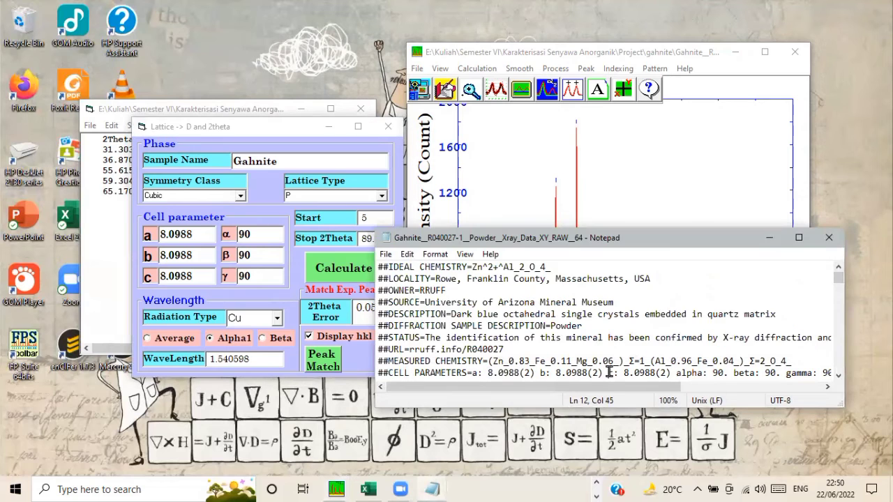
# - Check the cell angles in the Gahnite document, minimize Notepad, and calculate and review the hkl, d and 2theta lines for gahnite's cubic cell
pyautogui.hscroll(5, 628, 376)
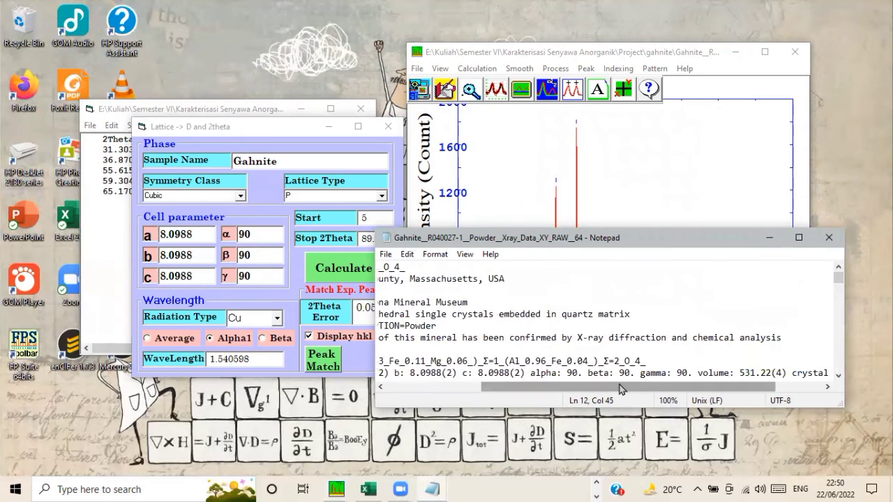
pyautogui.click(769, 237)
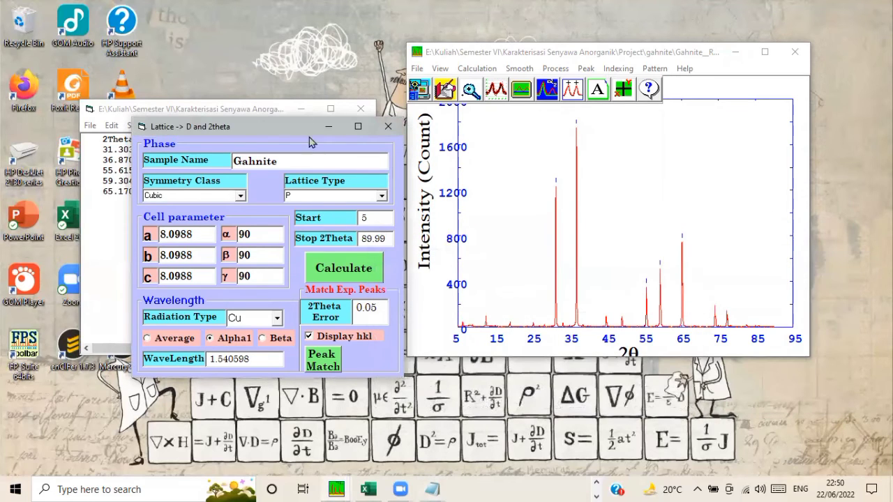
pyautogui.moveTo(301, 124); pyautogui.dragTo(664, 84)
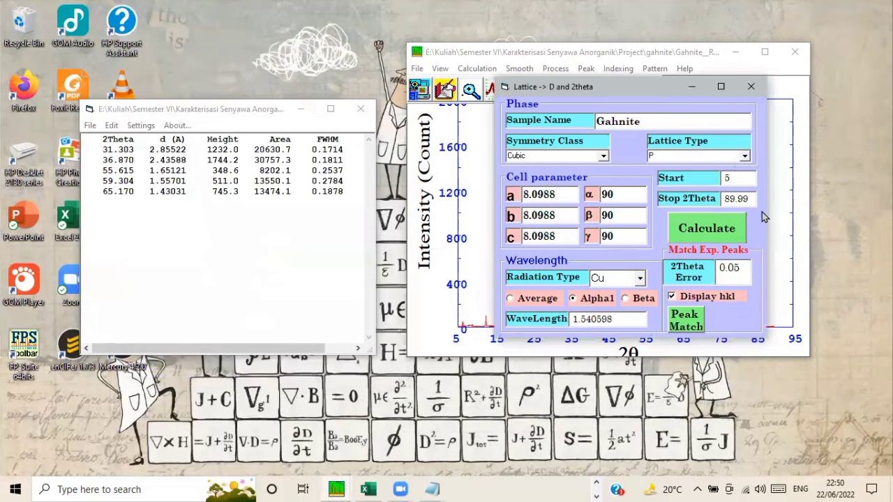
pyautogui.click(707, 229)
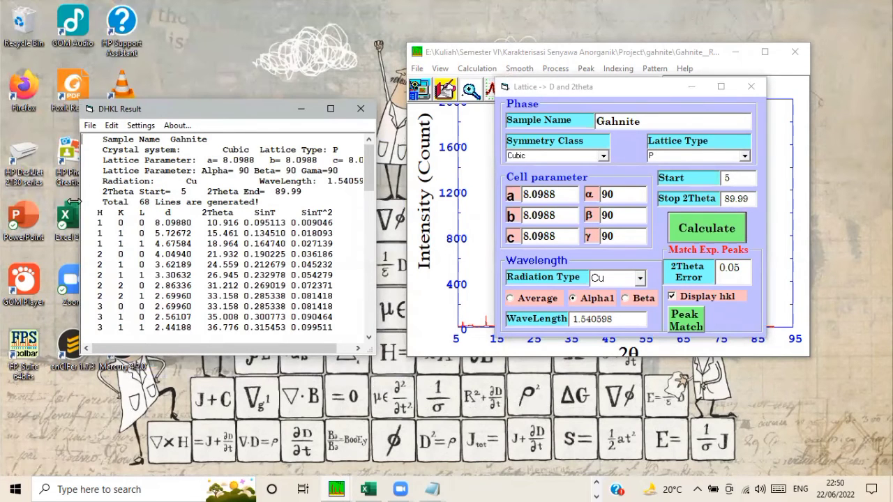
pyautogui.scroll(-15, 276, 279)
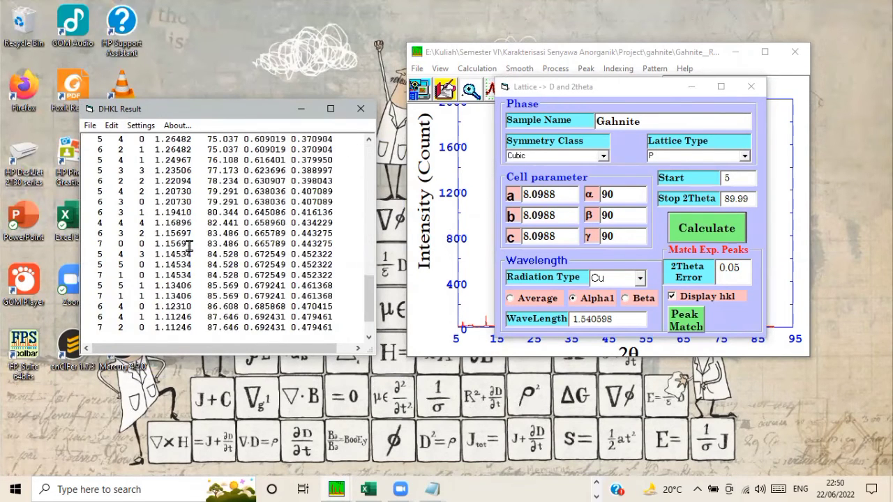
pyautogui.moveTo(369, 263); pyautogui.dragTo(368, 150)
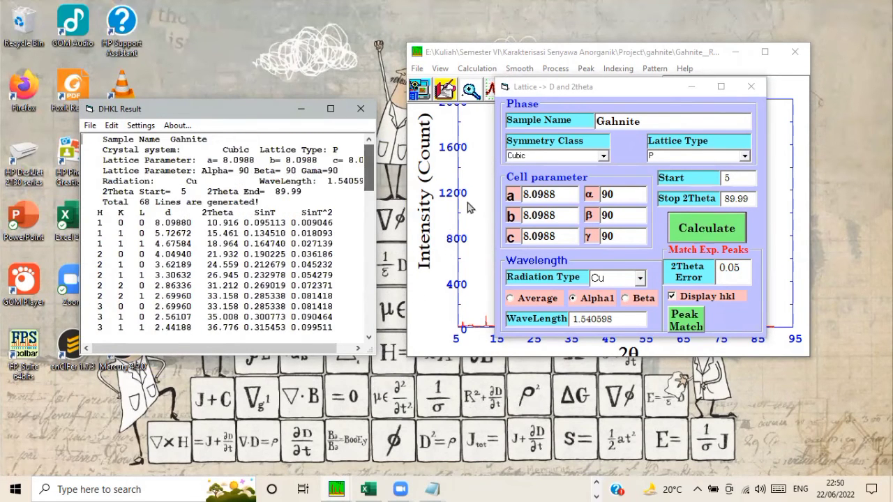
# - Set the 2Theta error to 0.9 and match the calculated lines to the experimental peaks with hkl labels displayed
pyautogui.doubleClick(731, 268)
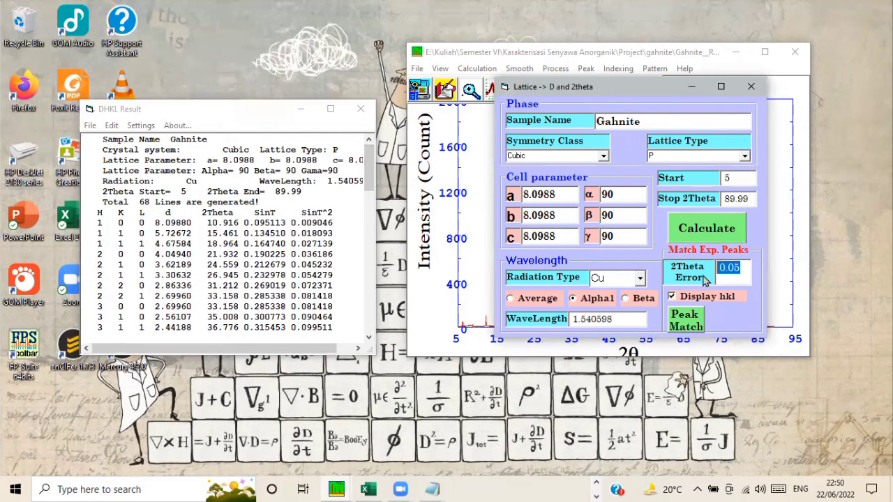
pyautogui.write('0')
pyautogui.moveTo(604, 83); pyautogui.dragTo(356, 67)
pyautogui.click(445, 304)
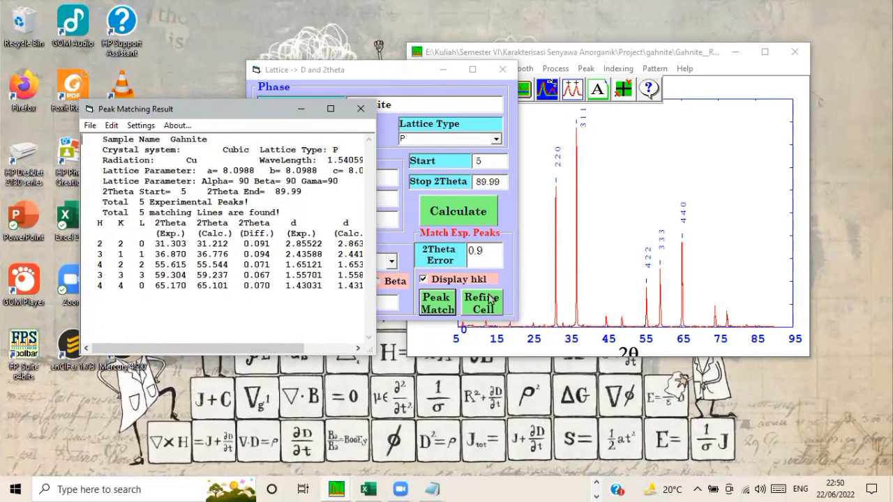
# - Refine the gahnite cell from the matched peaks, and maximize the diffraction pattern window
pyautogui.click(489, 308)
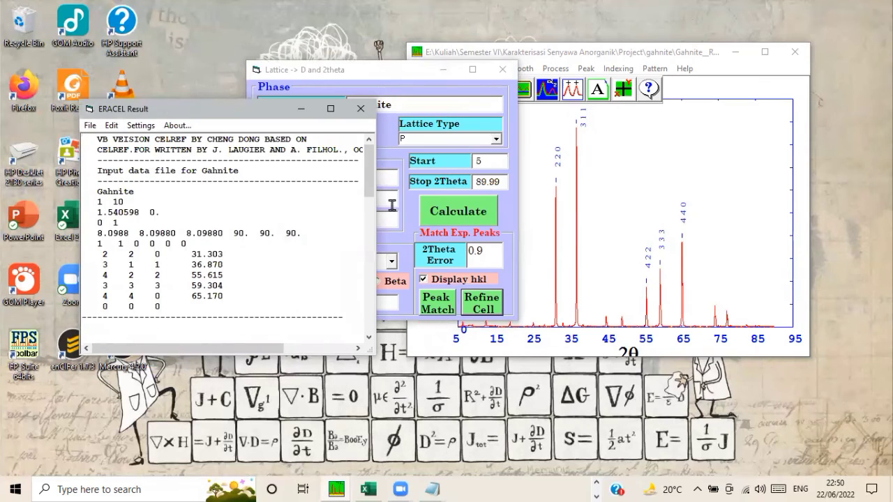
pyautogui.moveTo(370, 171); pyautogui.dragTo(382, 148)
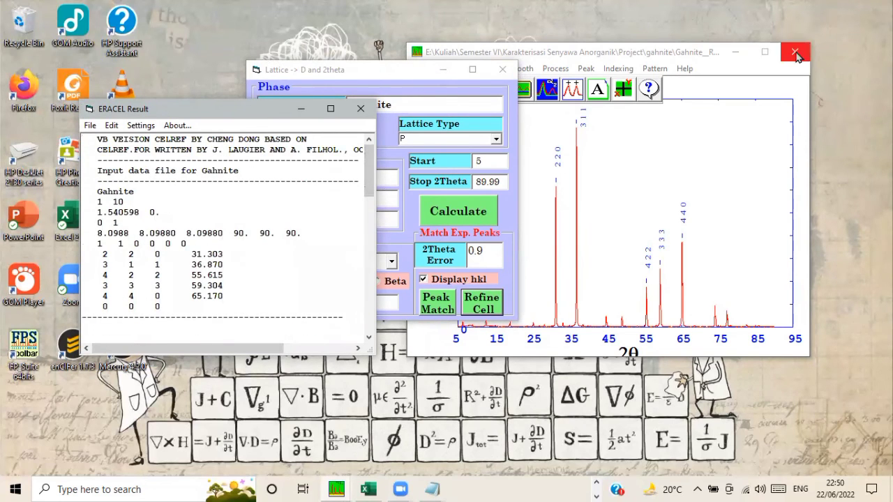
pyautogui.click(765, 51)
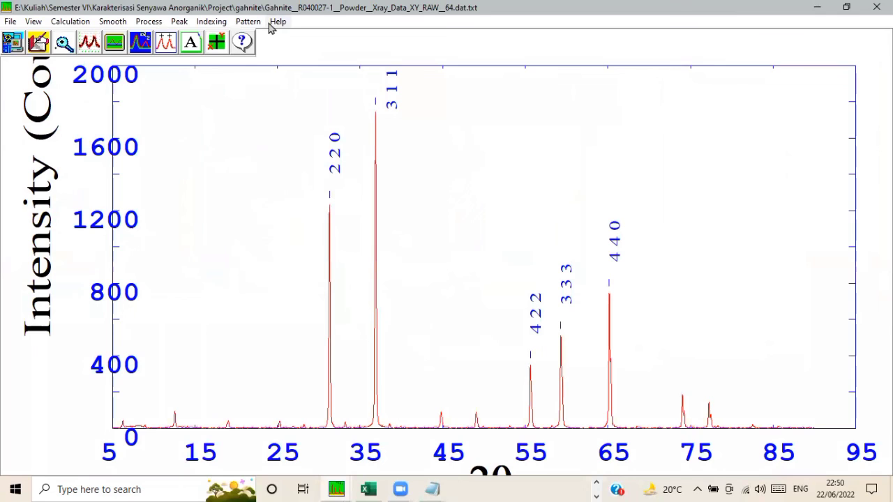